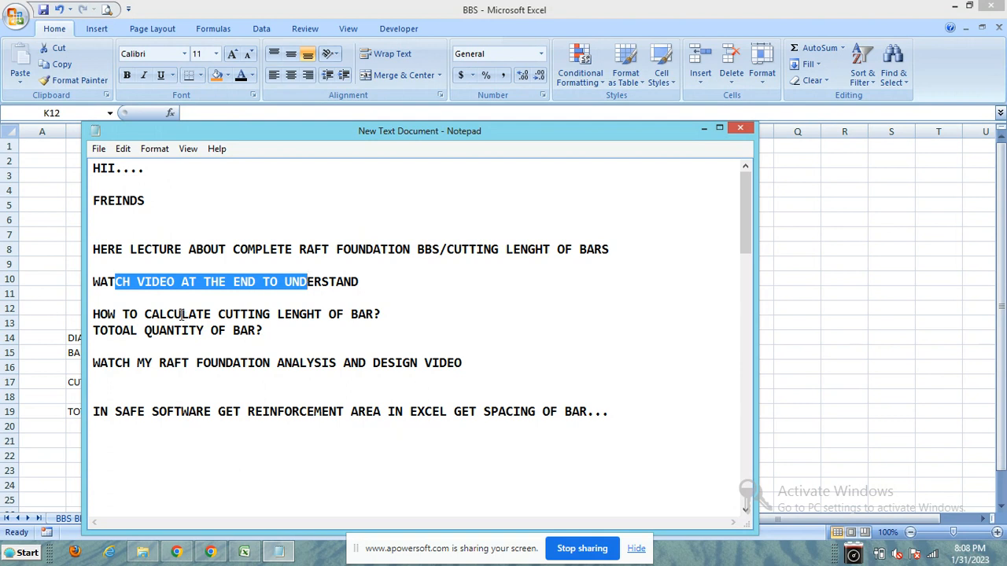
Read through the lecture notes from the introduction down to the bent-up bar BBS and cutting length headings
{"action": "left_click", "coordinate": [109, 330]}
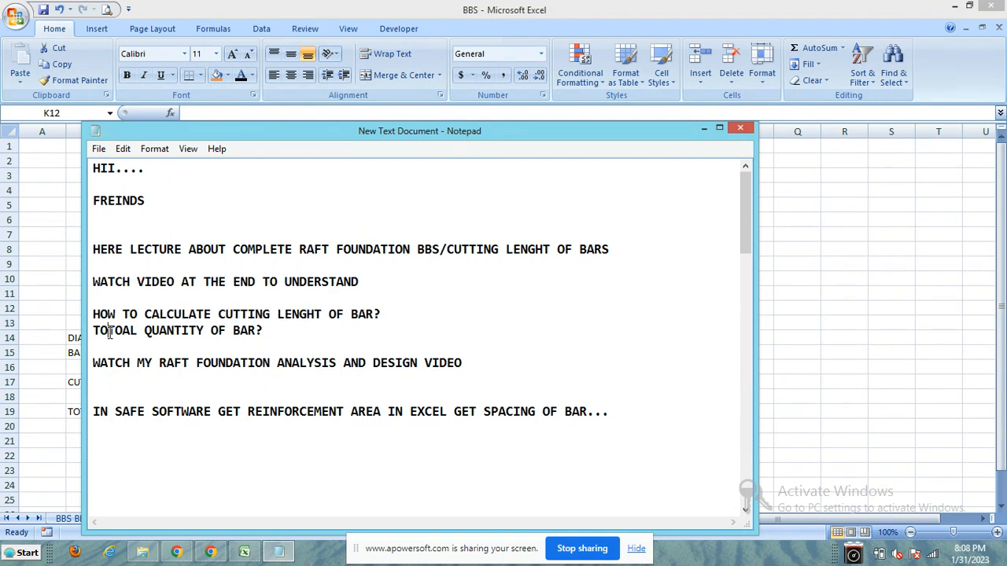
{"action": "left_click_drag", "start_coordinate": [109, 330], "coordinate": [223, 333]}
{"action": "left_click_drag", "start_coordinate": [145, 363], "coordinate": [370, 365]}
{"action": "left_click_drag", "start_coordinate": [166, 417], "coordinate": [323, 423]}
{"action": "left_click_drag", "start_coordinate": [414, 421], "coordinate": [532, 415]}
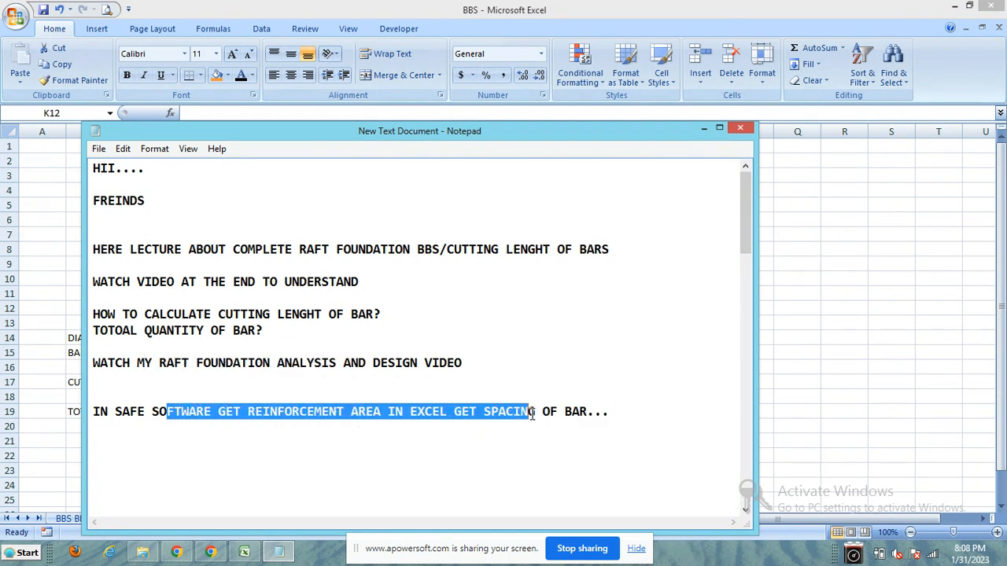
{"action": "left_click", "coordinate": [444, 426]}
{"action": "scroll", "coordinate": [373, 427], "scroll_direction": "down", "scroll_amount": 6}
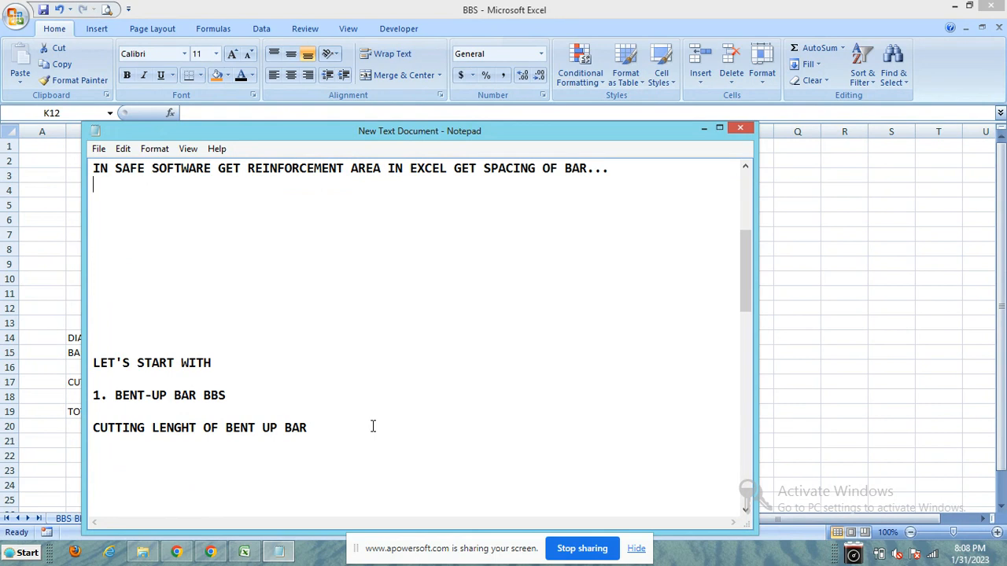
{"action": "scroll", "coordinate": [373, 426], "scroll_direction": "down", "scroll_amount": 1}
{"action": "left_click_drag", "start_coordinate": [119, 297], "coordinate": [222, 300]}
{"action": "left_click_drag", "start_coordinate": [167, 330], "coordinate": [245, 330]}
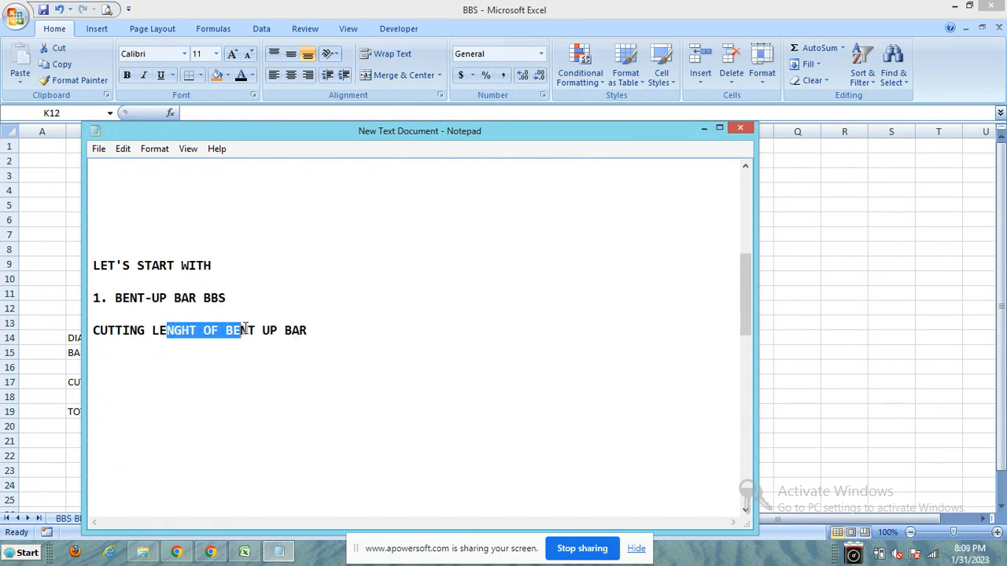
Switch to the BBS workbook in Excel and set the slab thickness on the BBS BENTUP BAR sheet to 0.5 m
{"action": "left_click", "coordinate": [244, 552]}
{"action": "left_click", "coordinate": [84, 519]}
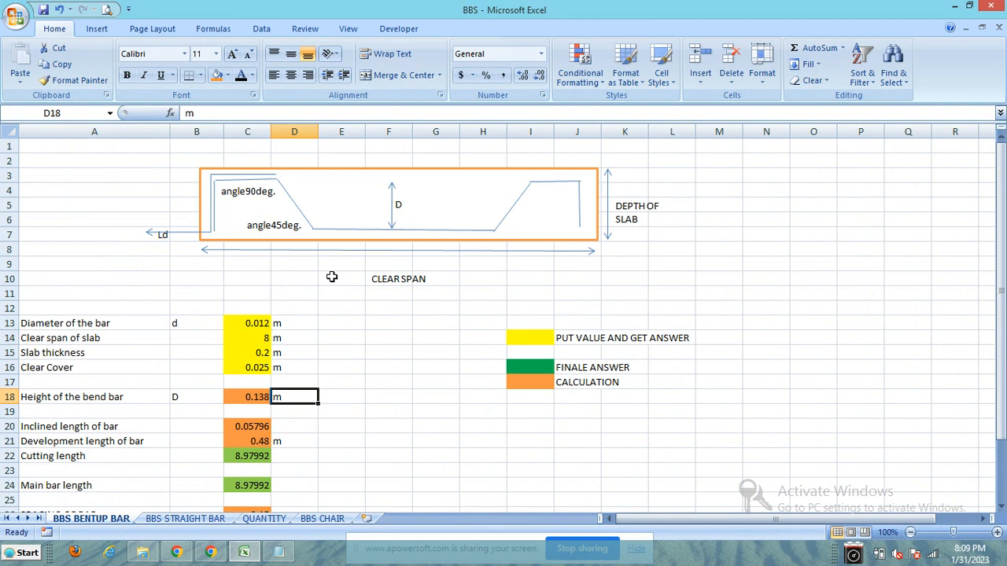
{"action": "left_click", "coordinate": [260, 340]}
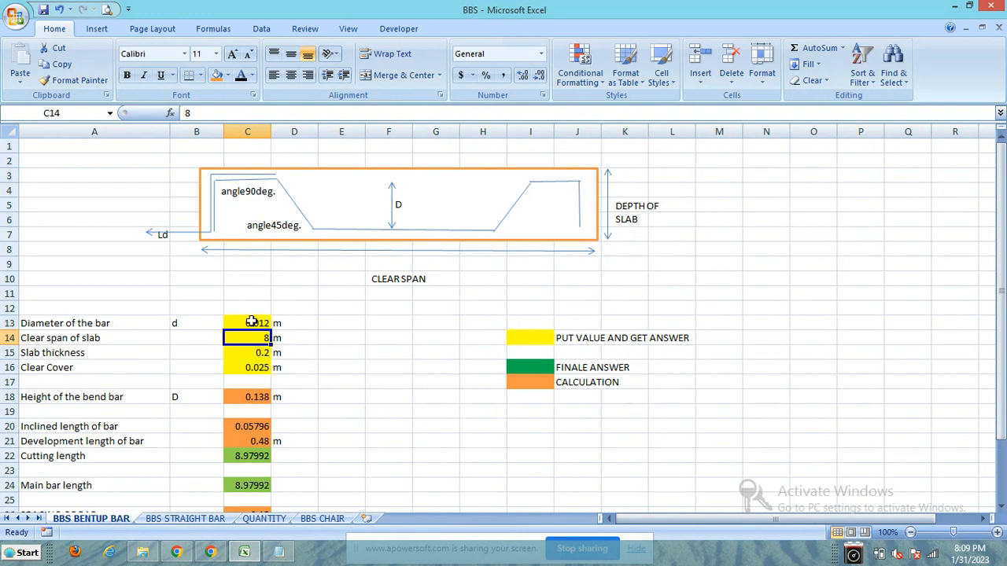
{"action": "left_click", "coordinate": [250, 322]}
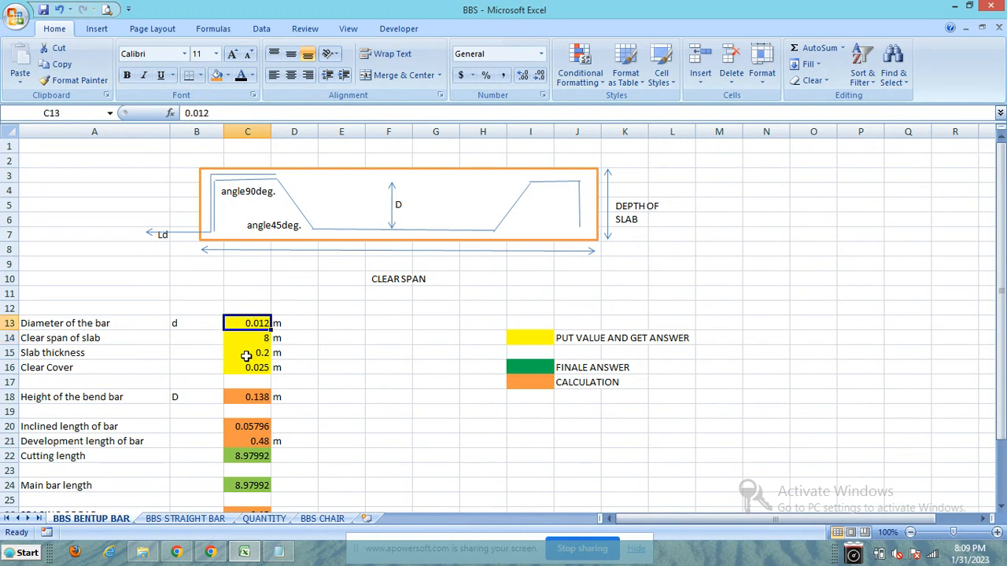
{"action": "left_click", "coordinate": [246, 354]}
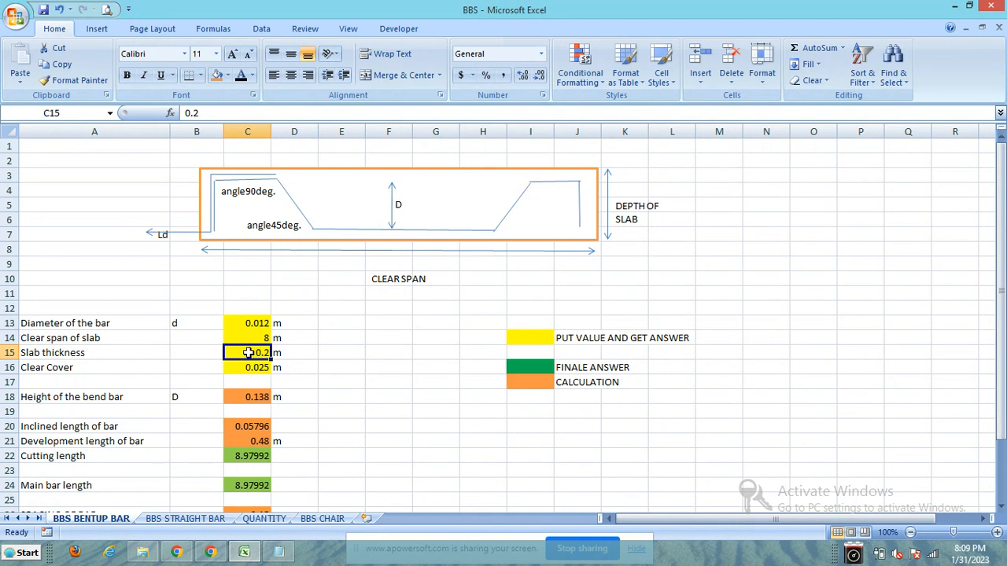
{"action": "type", "text": "0."}
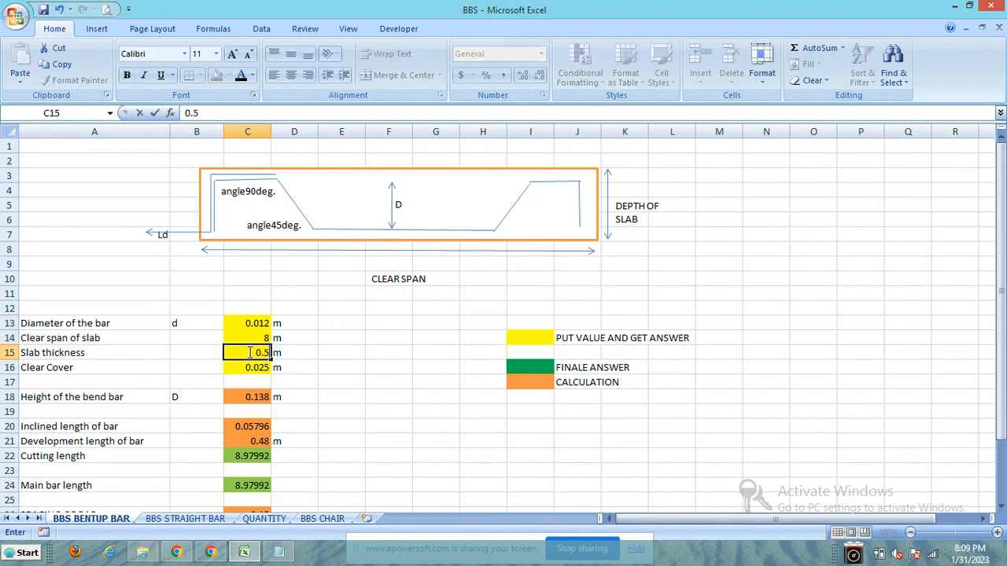
{"action": "type", "text": "5"}
{"action": "key", "text": "Return"}
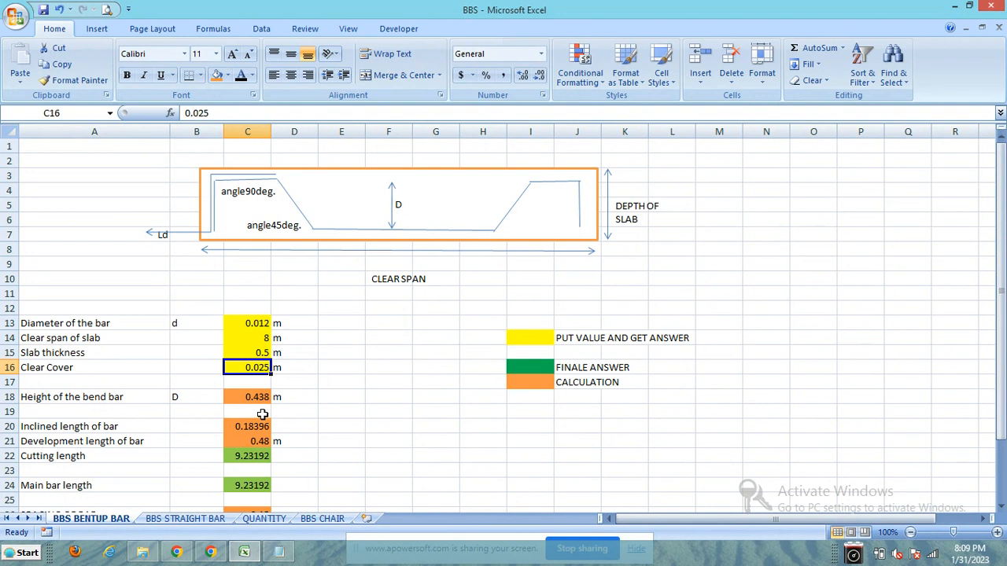
Examine the formulas behind the inclined length, development length and total quantity of bent-up bars
{"action": "scroll", "coordinate": [262, 414], "scroll_direction": "down", "scroll_amount": 1}
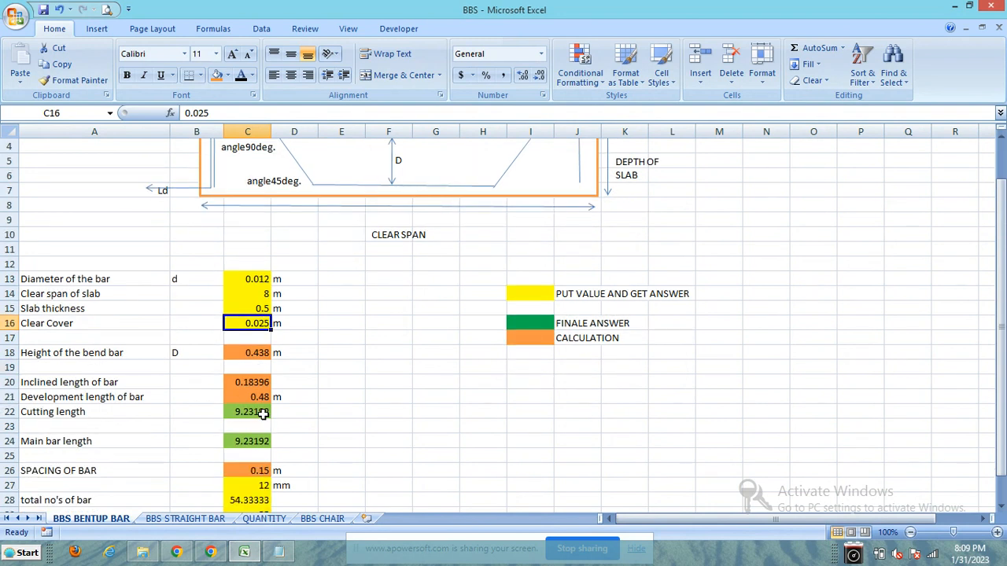
{"action": "scroll", "coordinate": [262, 414], "scroll_direction": "down", "scroll_amount": 1}
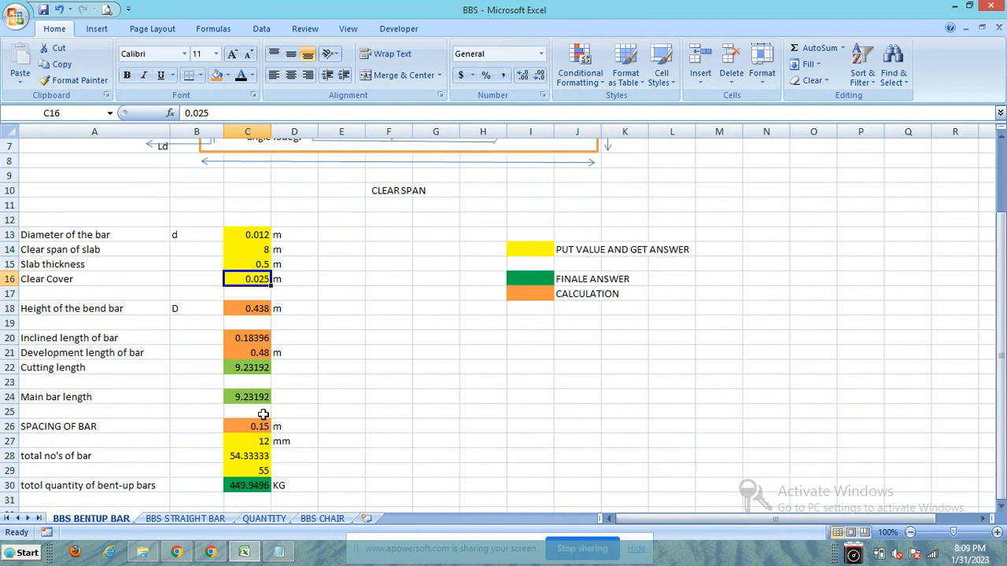
{"action": "scroll", "coordinate": [263, 414], "scroll_direction": "down", "scroll_amount": 1}
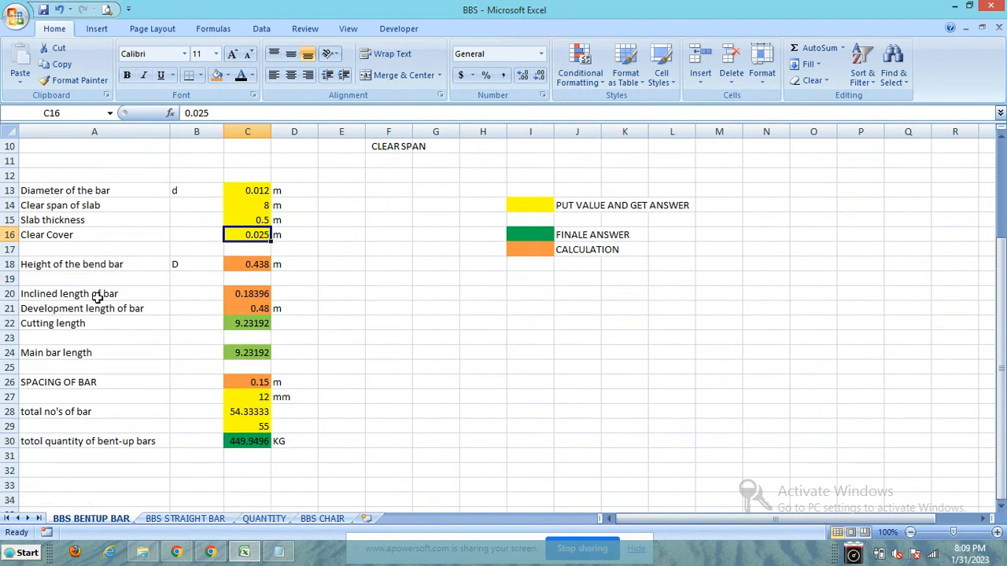
{"action": "double_click", "coordinate": [246, 294]}
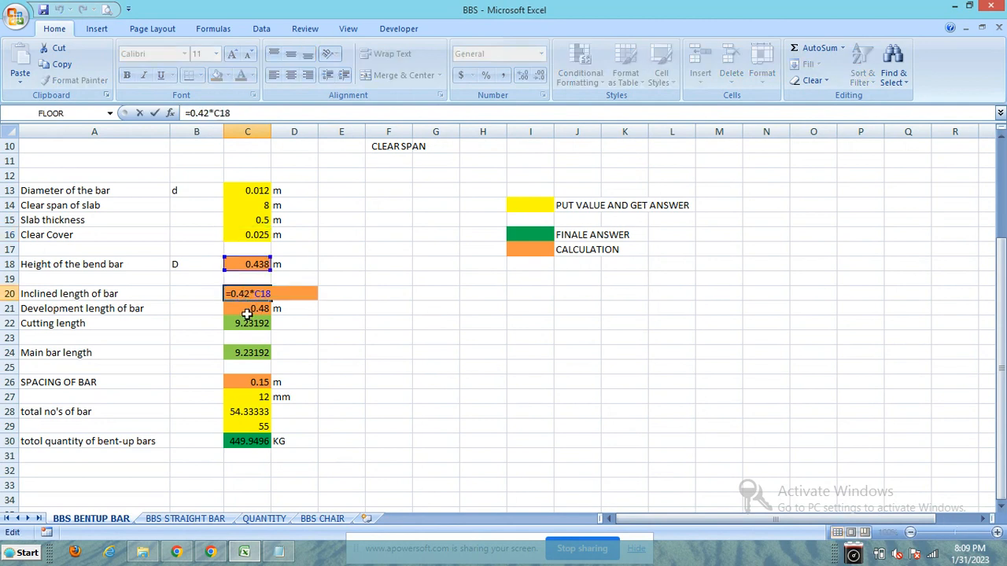
{"action": "left_click", "coordinate": [248, 308]}
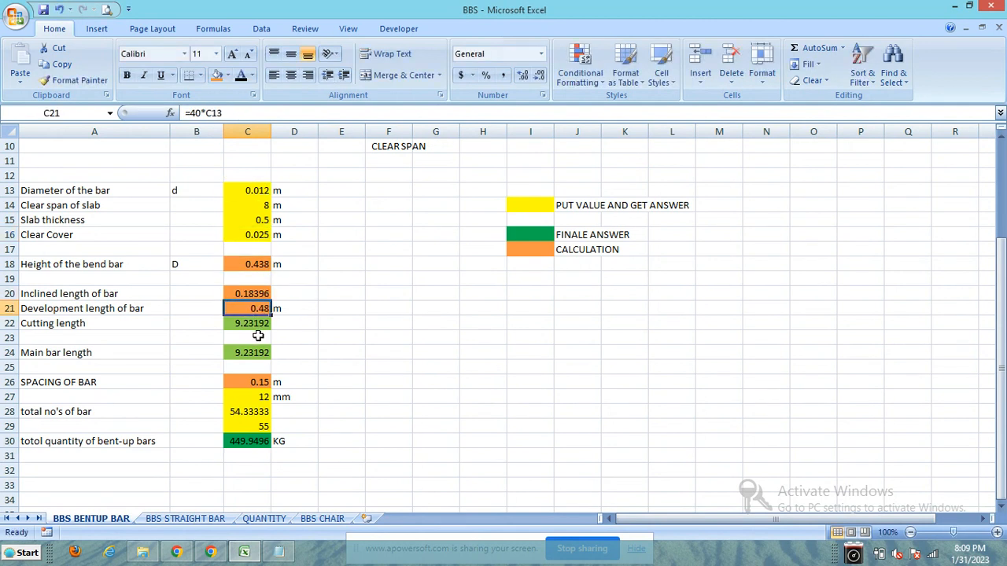
{"action": "scroll", "coordinate": [254, 334], "scroll_direction": "up", "scroll_amount": 1}
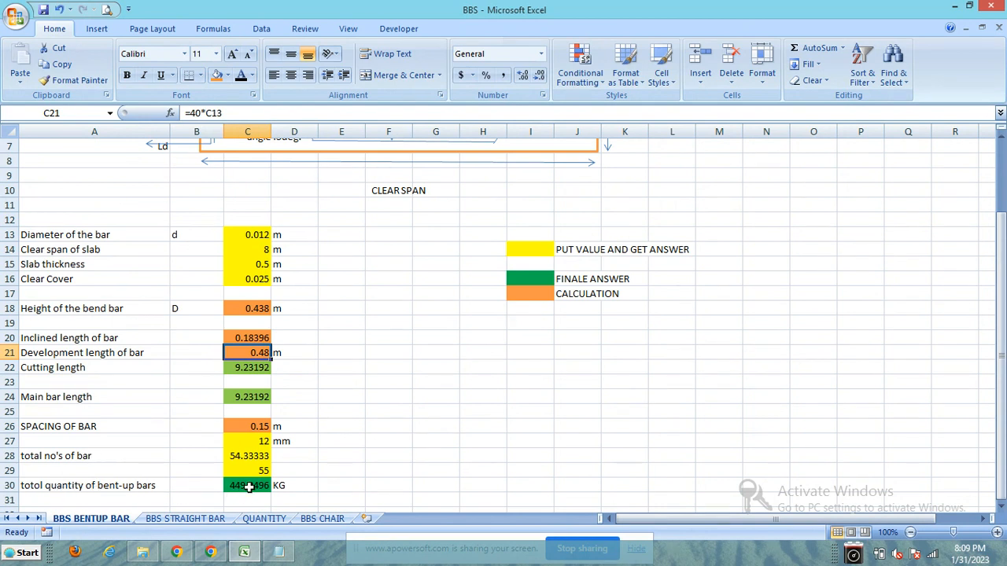
{"action": "double_click", "coordinate": [249, 487]}
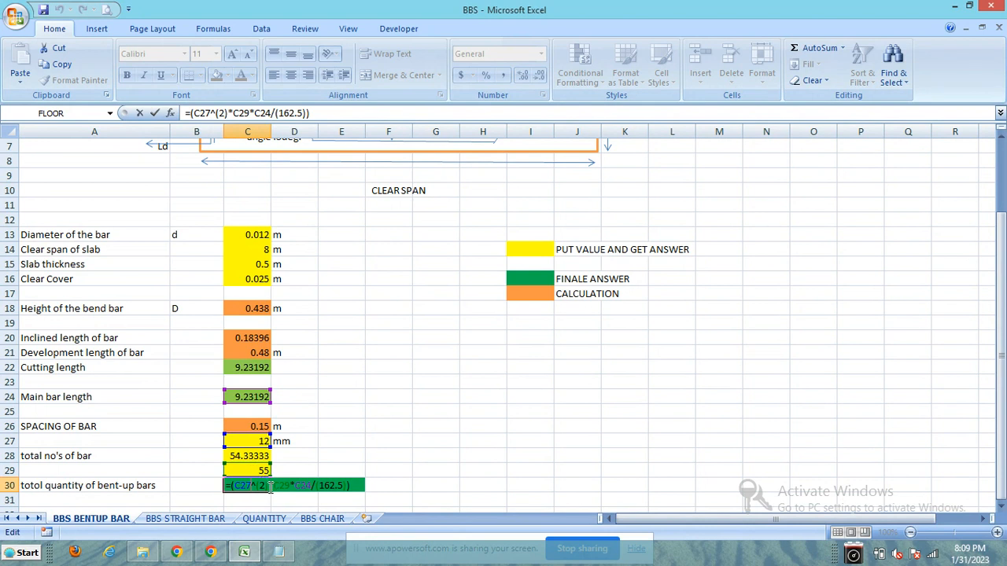
{"action": "key", "text": "Escape"}
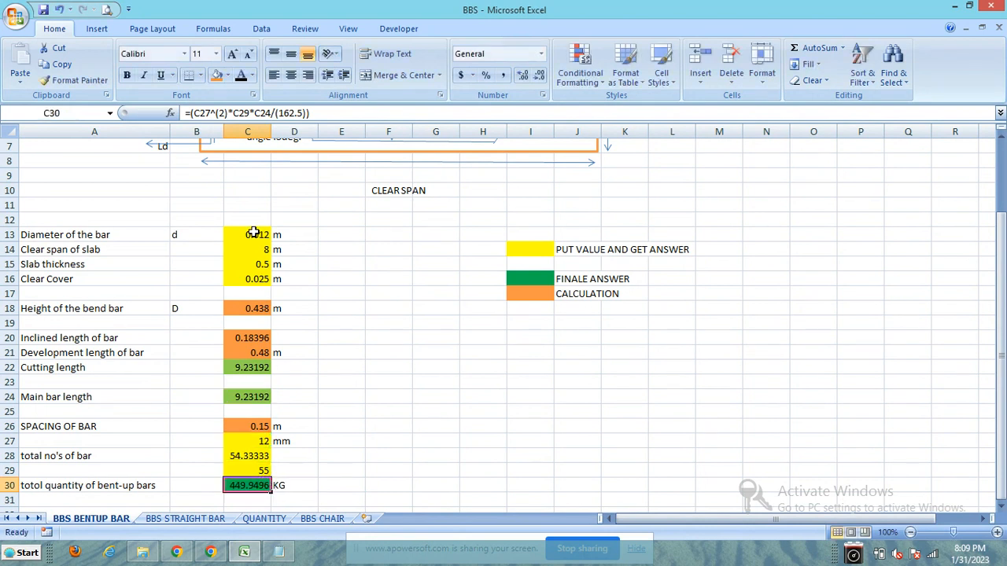
Set the diameter of the bent-up bar to 0.016 m
{"action": "double_click", "coordinate": [255, 235]}
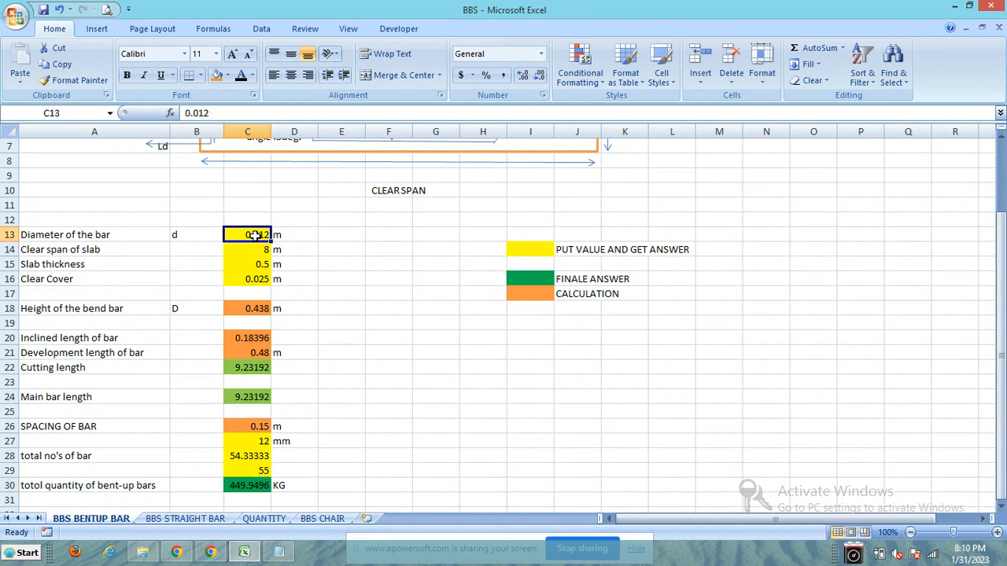
{"action": "left_click_drag", "start_coordinate": [242, 234], "coordinate": [300, 235]}
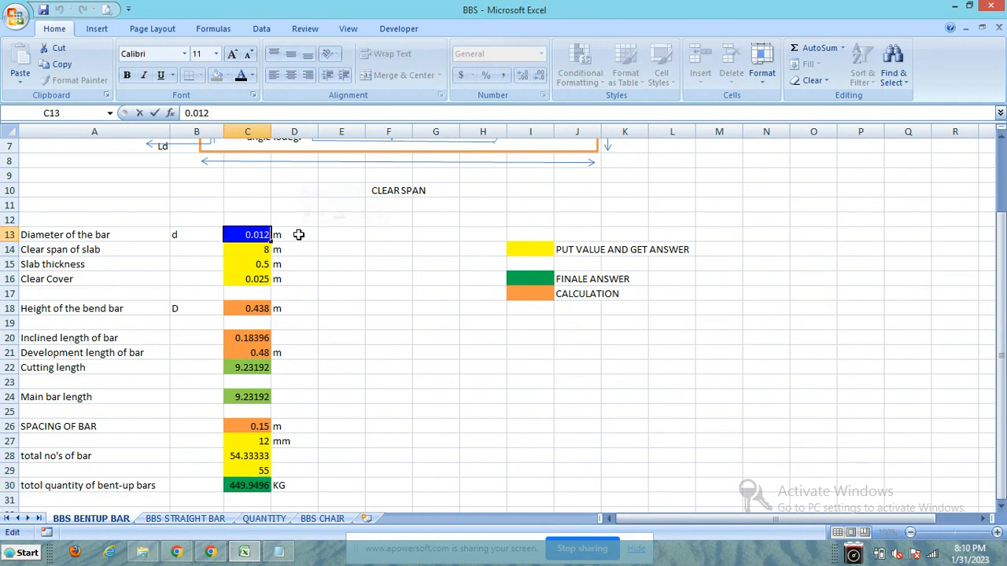
{"action": "type", "text": "0.016"}
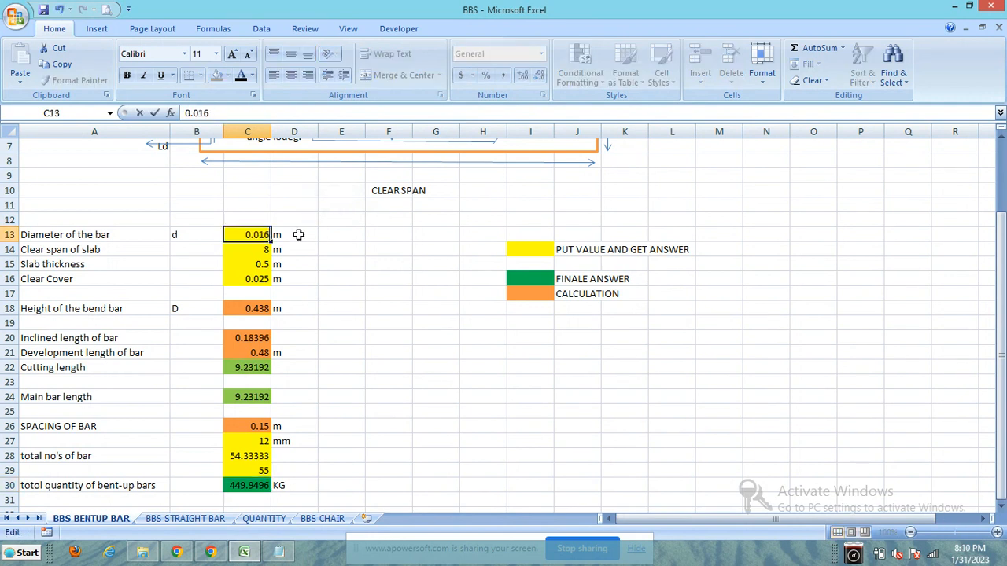
{"action": "key", "text": "Return"}
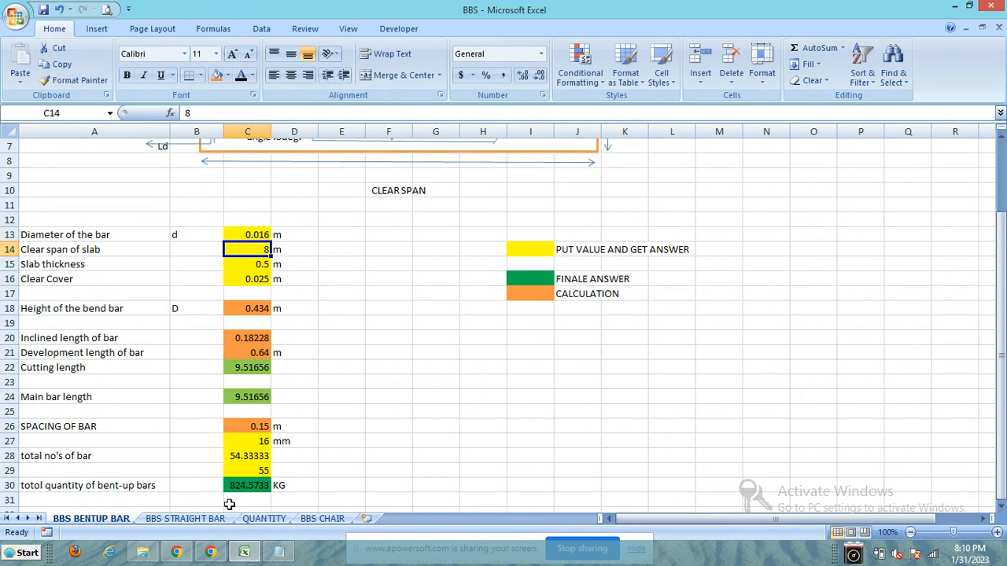
{"action": "scroll", "coordinate": [169, 366], "scroll_direction": "up", "scroll_amount": 2}
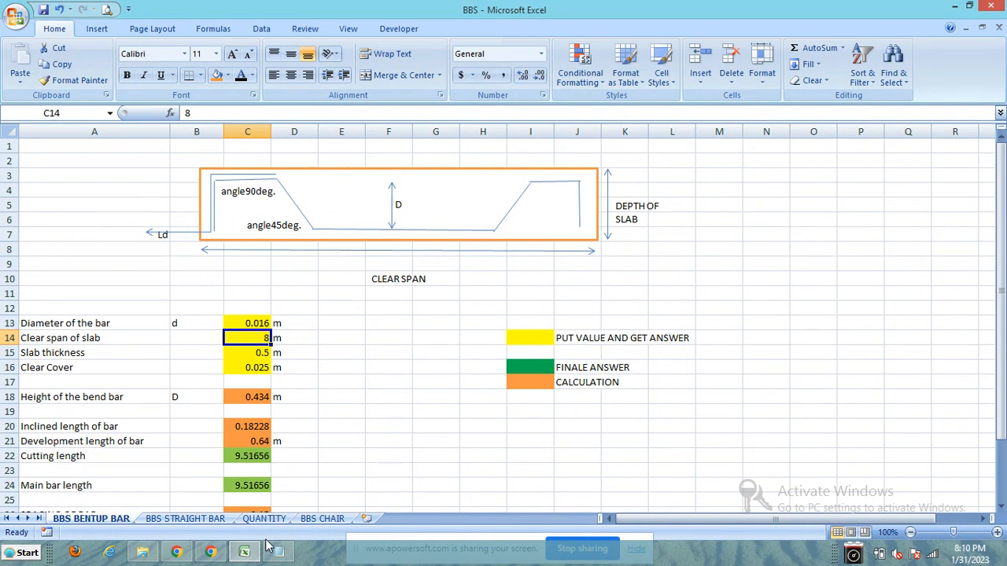
Switch to the Notepad notes and add the line "CROSS SECTION OF RAFT FOUNDATION..." below "1. BENT-UP BAR BBS"
{"action": "mouse_move", "coordinate": [251, 554]}
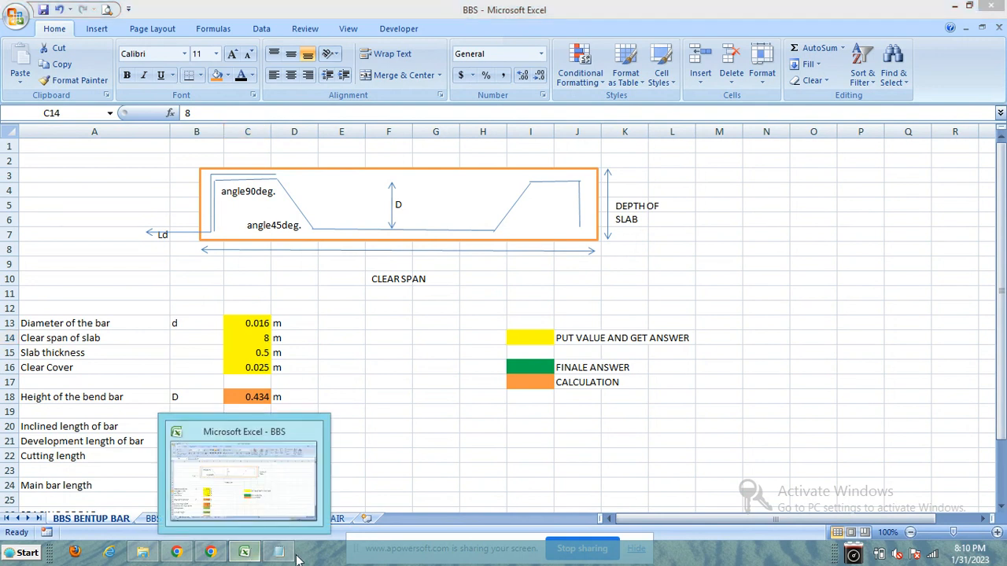
{"action": "left_click", "coordinate": [278, 552]}
{"action": "left_click", "coordinate": [312, 335]}
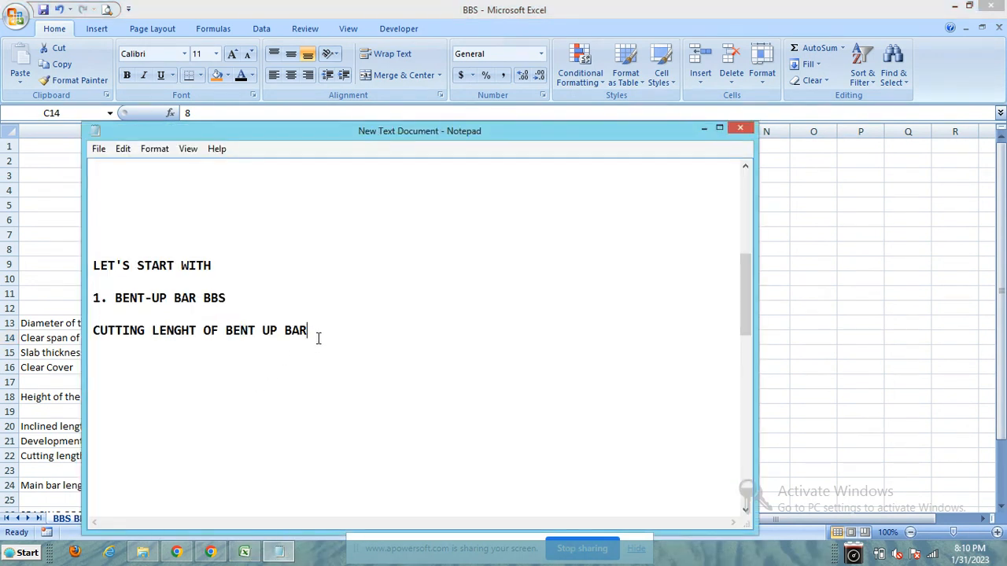
{"action": "left_click", "coordinate": [265, 299]}
{"action": "key", "text": "Return"}
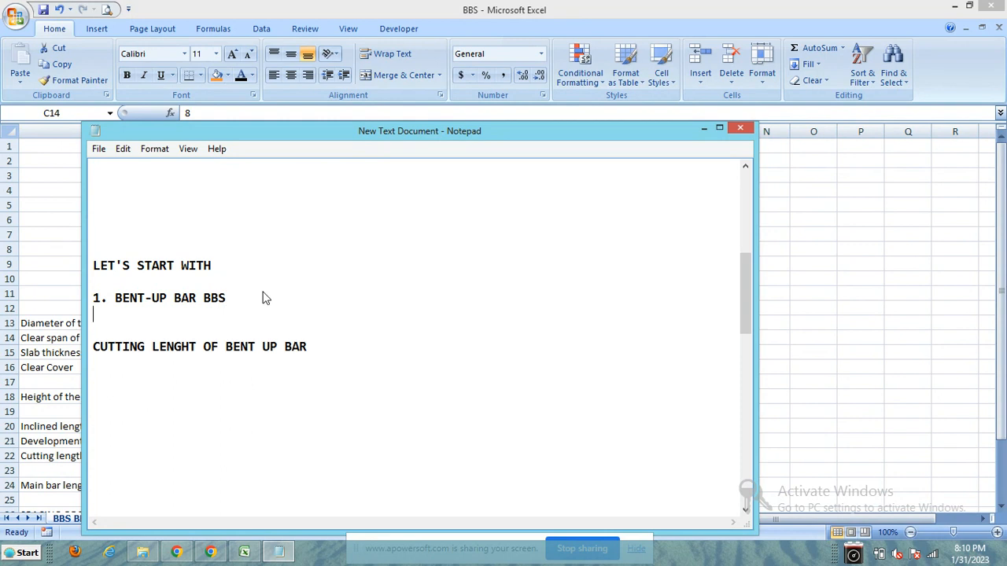
{"action": "type", "text": "CROSS SECTION OF RAFT F"}
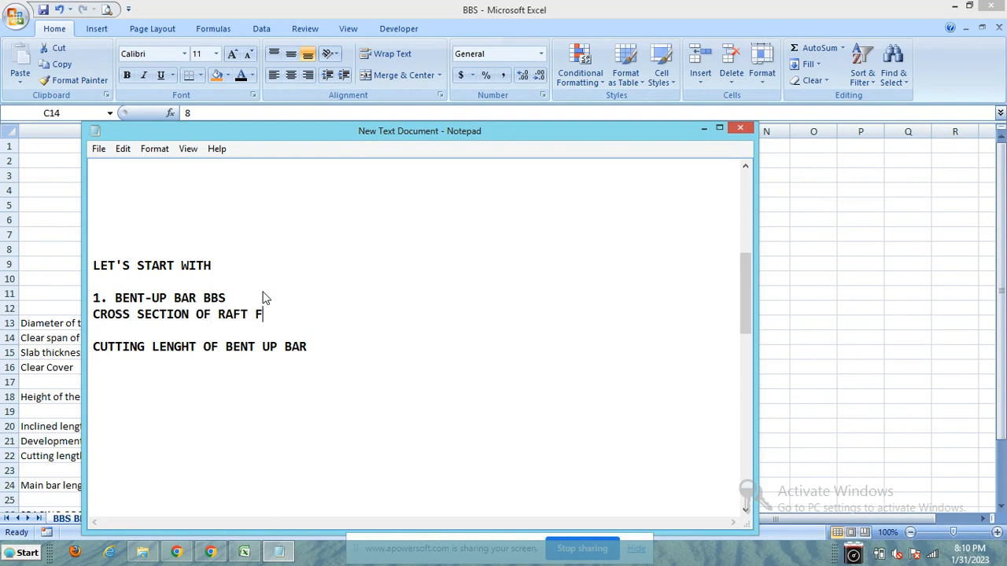
{"action": "type", "text": "TION..."}
Return to the Excel workbook and examine the cutting length and total quantity rows for the bent-up bars
{"action": "left_click_drag", "start_coordinate": [321, 346], "coordinate": [128, 347]}
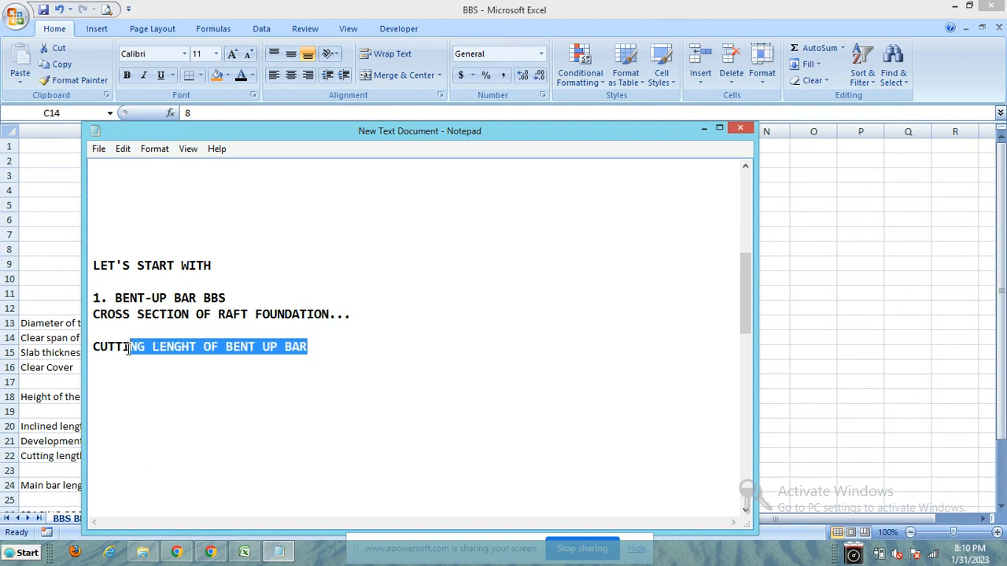
{"action": "left_click", "coordinate": [244, 552]}
{"action": "scroll", "coordinate": [227, 396], "scroll_direction": "down", "scroll_amount": 3}
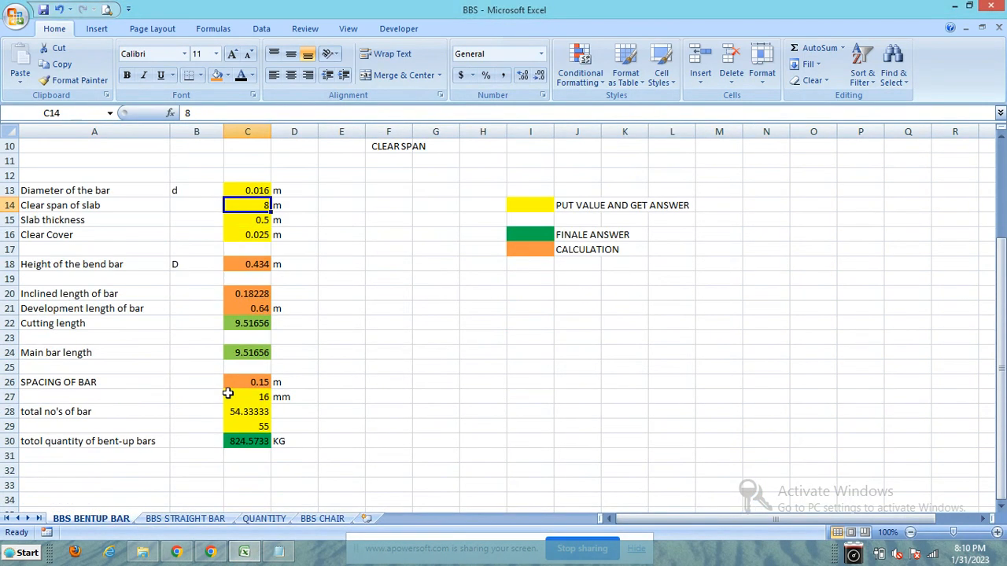
{"action": "left_click_drag", "start_coordinate": [33, 321], "coordinate": [258, 323]}
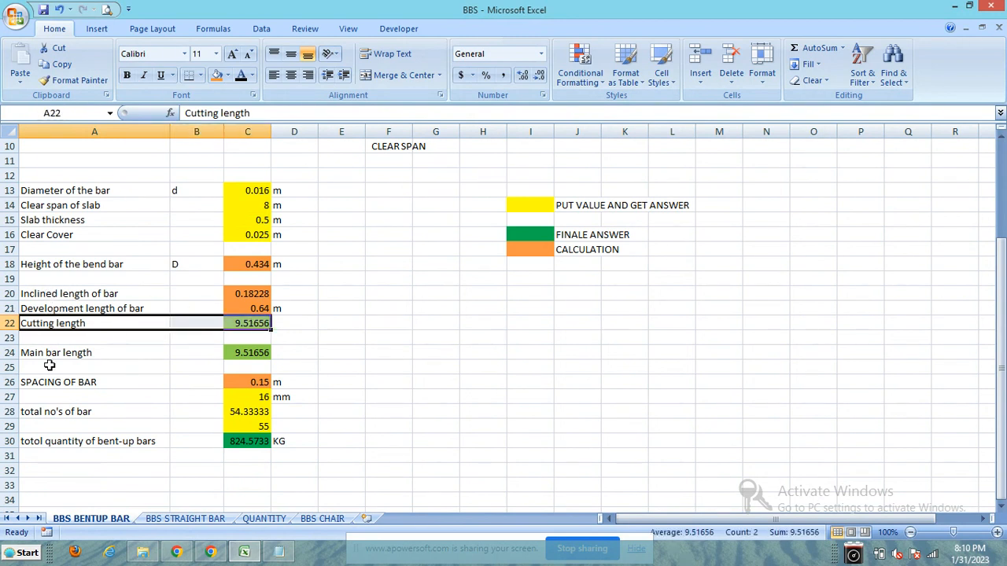
{"action": "left_click_drag", "start_coordinate": [49, 442], "coordinate": [250, 441]}
{"action": "left_click", "coordinate": [218, 470]}
{"action": "scroll", "coordinate": [195, 472], "scroll_direction": "up", "scroll_amount": 1}
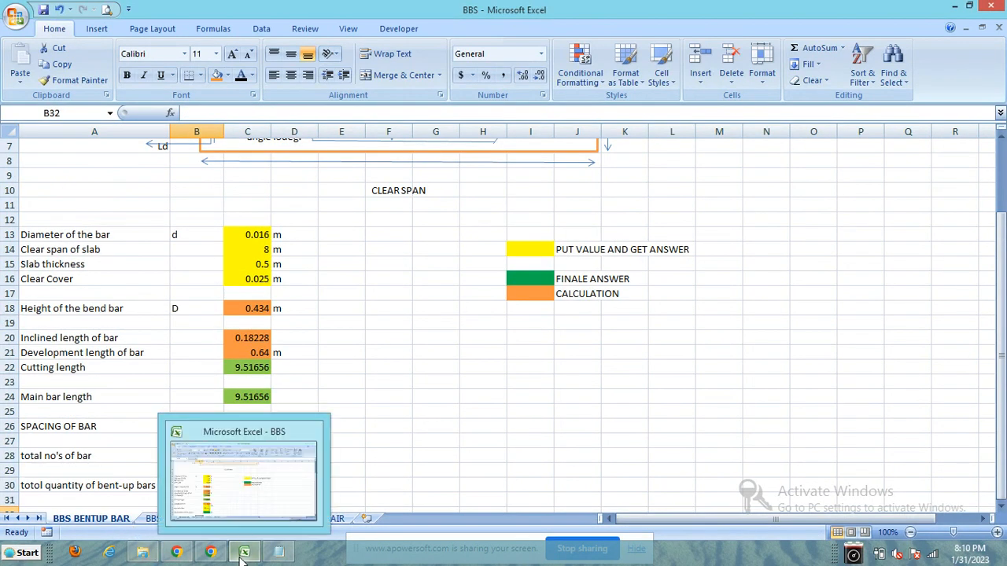
Switch to the Notepad notes and add the line "LET'S CONSIDER CROSS SECTION OF RAFT" below "2. STRAIGHT BAR BBS"
{"action": "left_click", "coordinate": [236, 464]}
{"action": "left_click", "coordinate": [182, 408]}
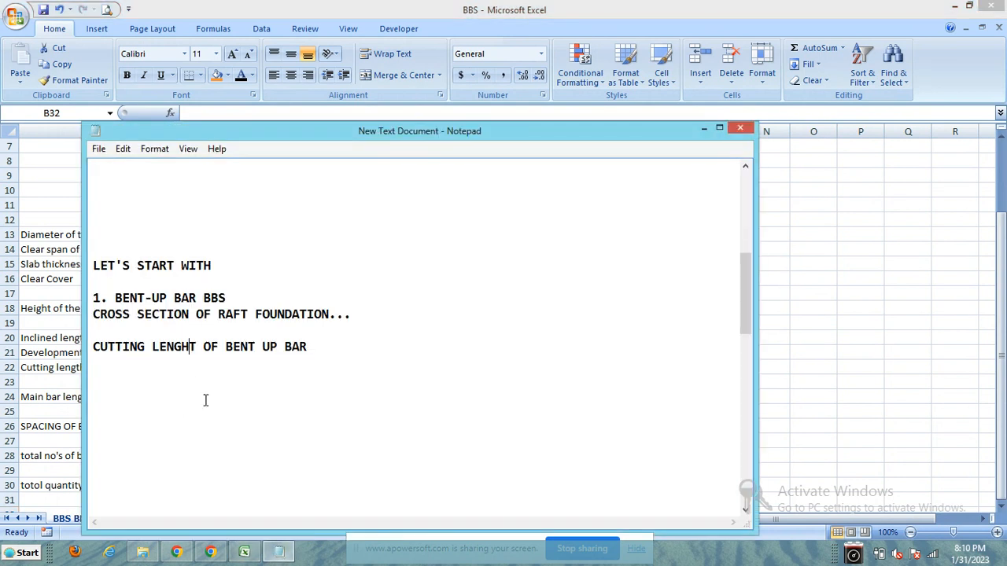
{"action": "scroll", "coordinate": [205, 397], "scroll_direction": "down", "scroll_amount": 6}
{"action": "scroll", "coordinate": [196, 377], "scroll_direction": "up", "scroll_amount": 1}
{"action": "scroll", "coordinate": [191, 358], "scroll_direction": "down", "scroll_amount": 1}
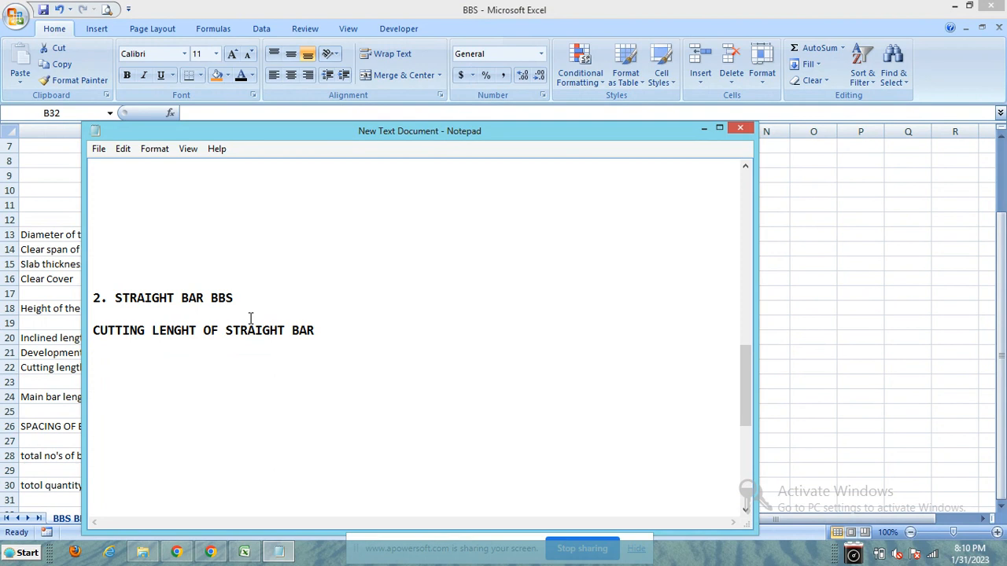
{"action": "key", "text": "Return"}
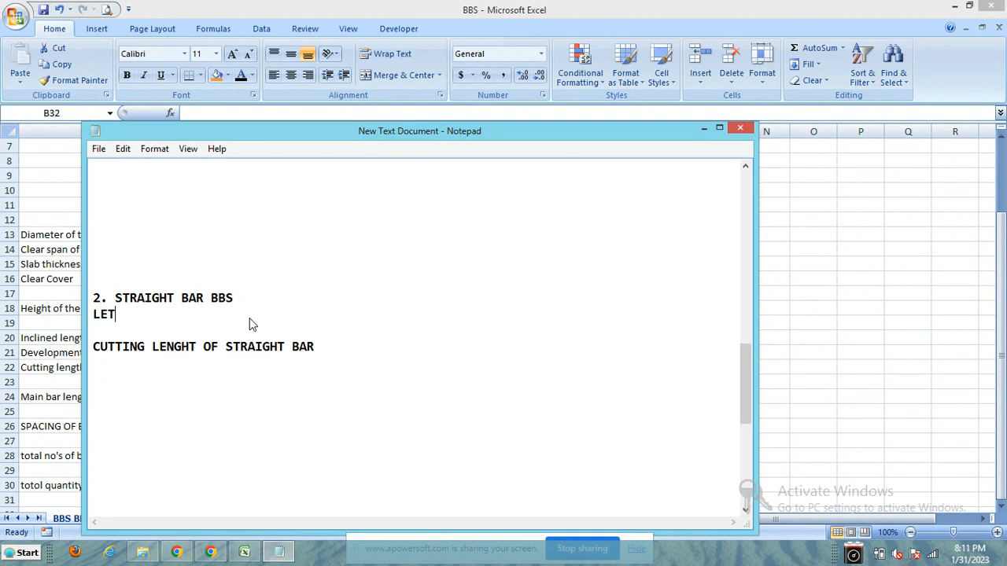
{"action": "type", "text": "LET'S CONSIDER CROSS SEC"}
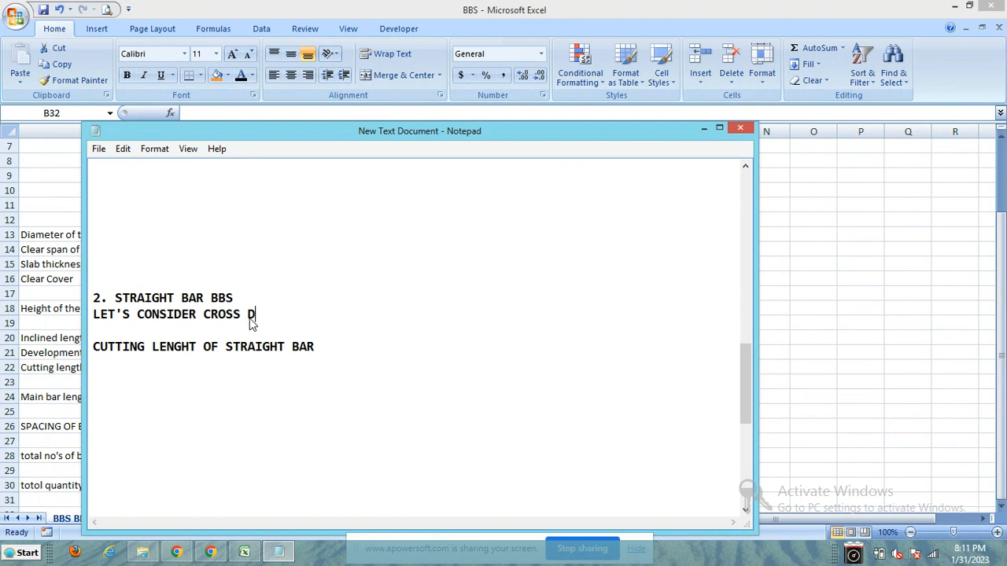
{"action": "type", "text": "TION OF RAFT"}
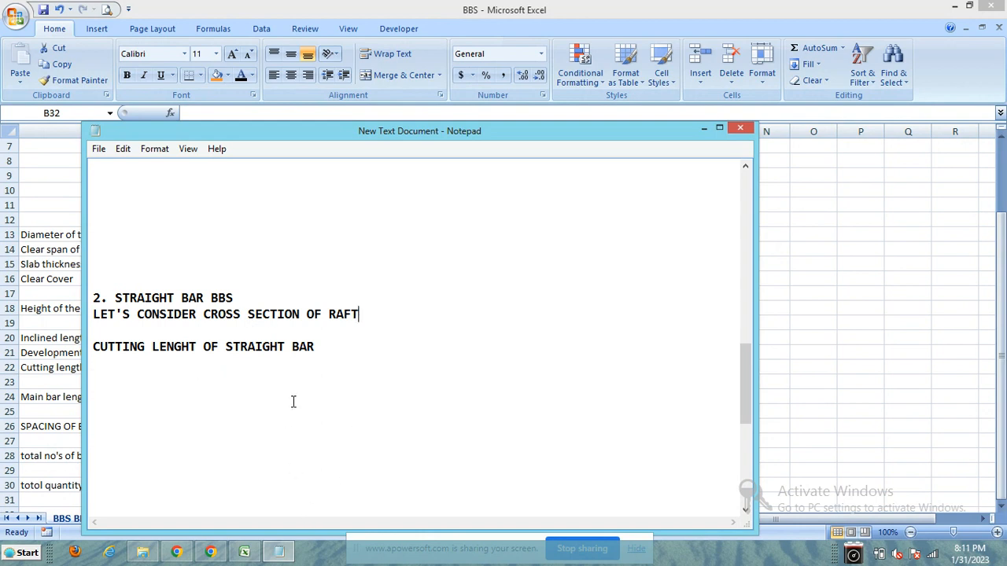
{"action": "left_click_drag", "start_coordinate": [316, 347], "coordinate": [288, 348]}
Return to the Excel workbook and examine the slab thickness, covers, height D and quantity rows on the BBS STRAIGHT BAR sheet
{"action": "left_click", "coordinate": [244, 551]}
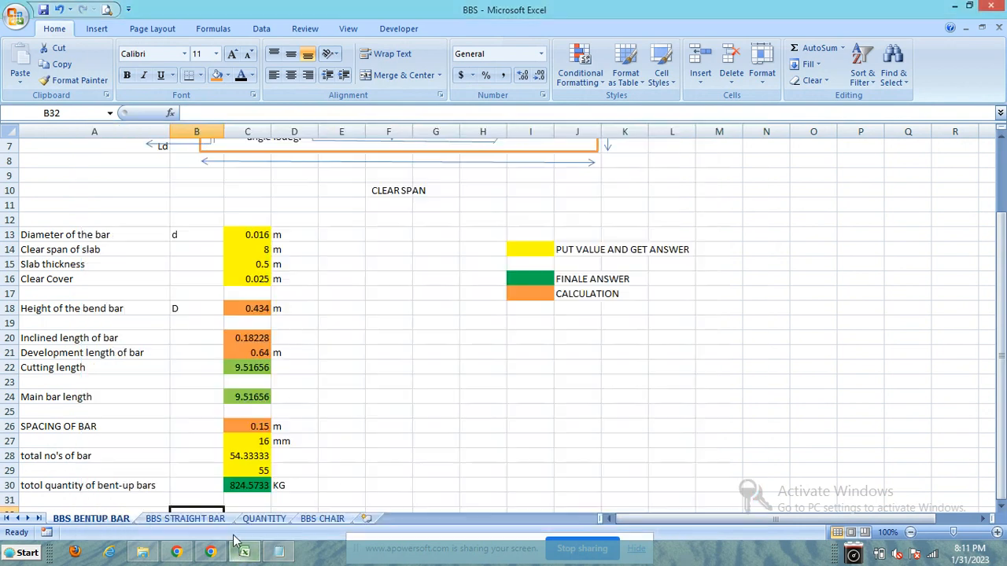
{"action": "left_click", "coordinate": [185, 519]}
{"action": "left_click", "coordinate": [338, 379]}
{"action": "scroll", "coordinate": [294, 215], "scroll_direction": "up", "scroll_amount": 2}
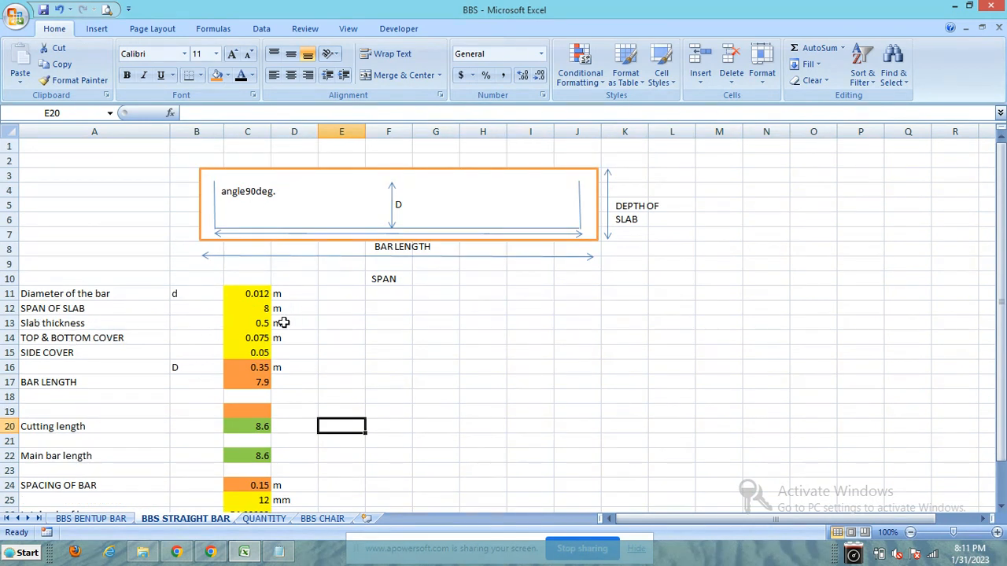
{"action": "left_click", "coordinate": [256, 324]}
{"action": "left_click", "coordinate": [250, 339]}
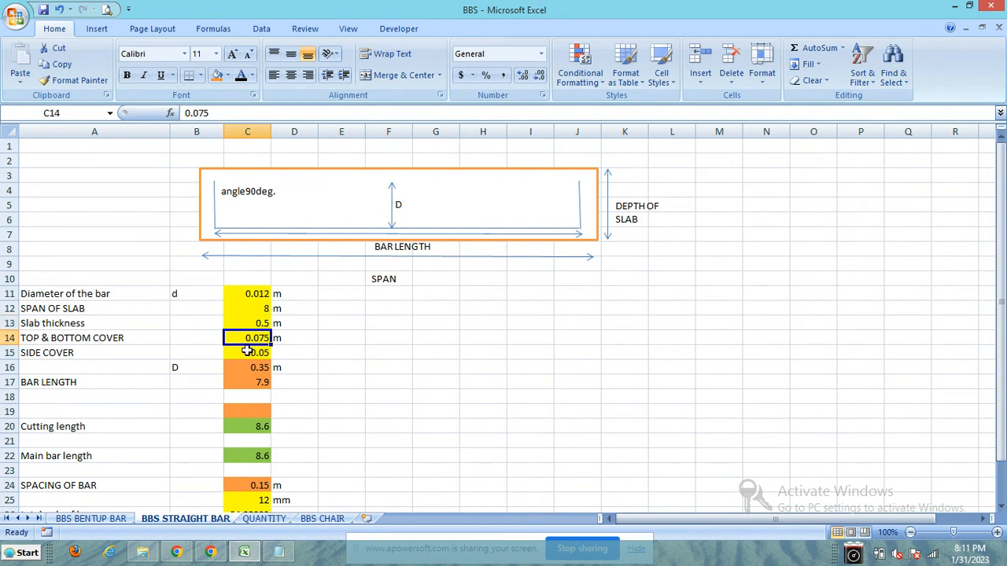
{"action": "left_click", "coordinate": [247, 352]}
{"action": "left_click", "coordinate": [238, 366]}
{"action": "scroll", "coordinate": [259, 405], "scroll_direction": "down", "scroll_amount": 1}
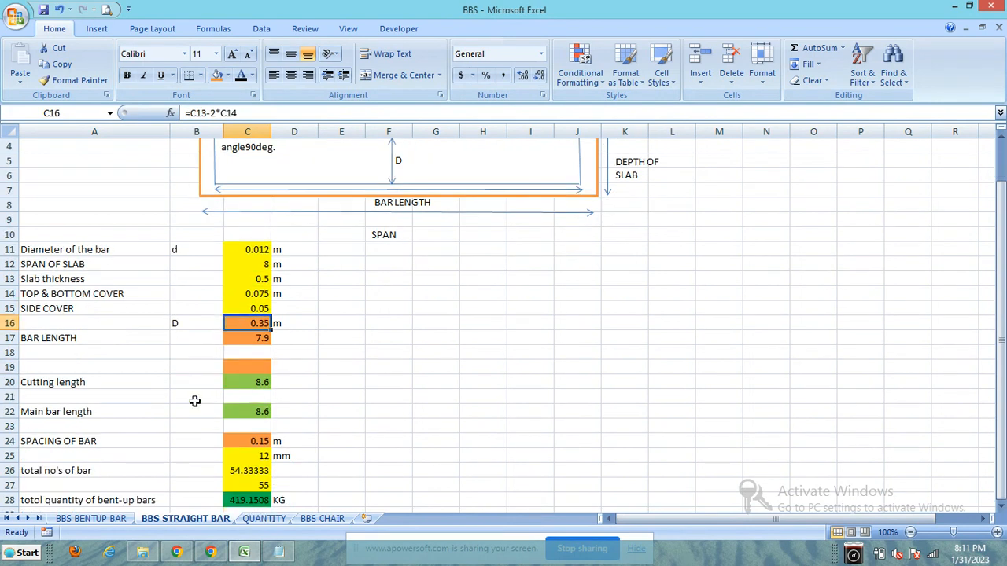
{"action": "scroll", "coordinate": [205, 460], "scroll_direction": "down", "scroll_amount": 1}
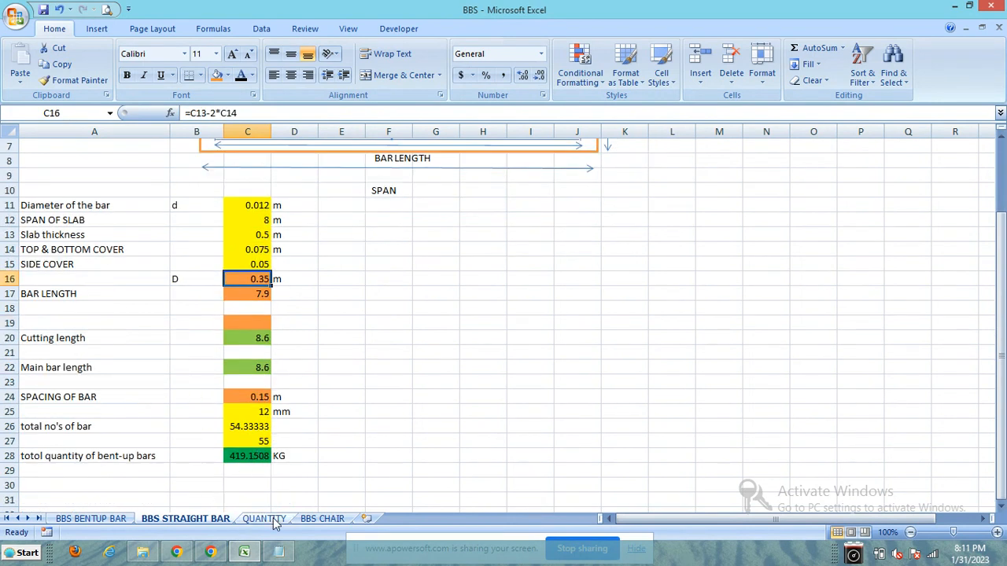
{"action": "scroll", "coordinate": [229, 391], "scroll_direction": "up", "scroll_amount": 2}
Switch to the Notepad notes and read on to the "3. NO'S OF CHAIR" section
{"action": "left_click", "coordinate": [277, 553]}
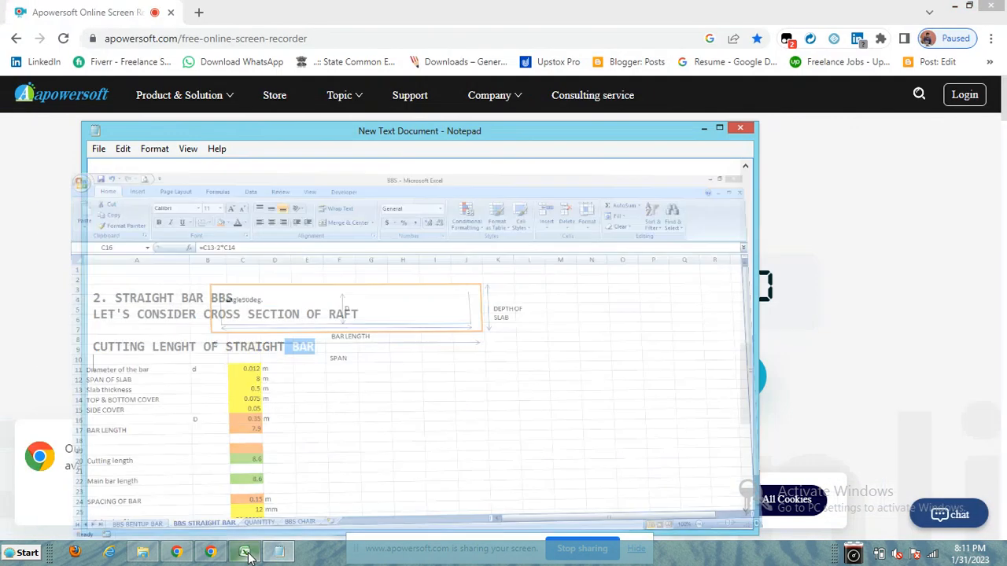
{"action": "left_click", "coordinate": [253, 394]}
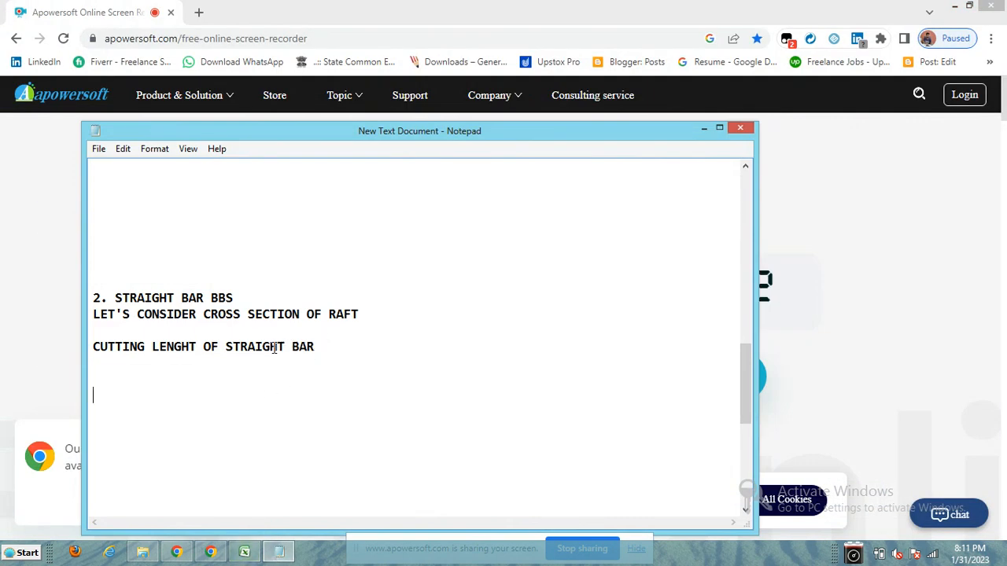
{"action": "scroll", "coordinate": [308, 423], "scroll_direction": "down", "scroll_amount": 6}
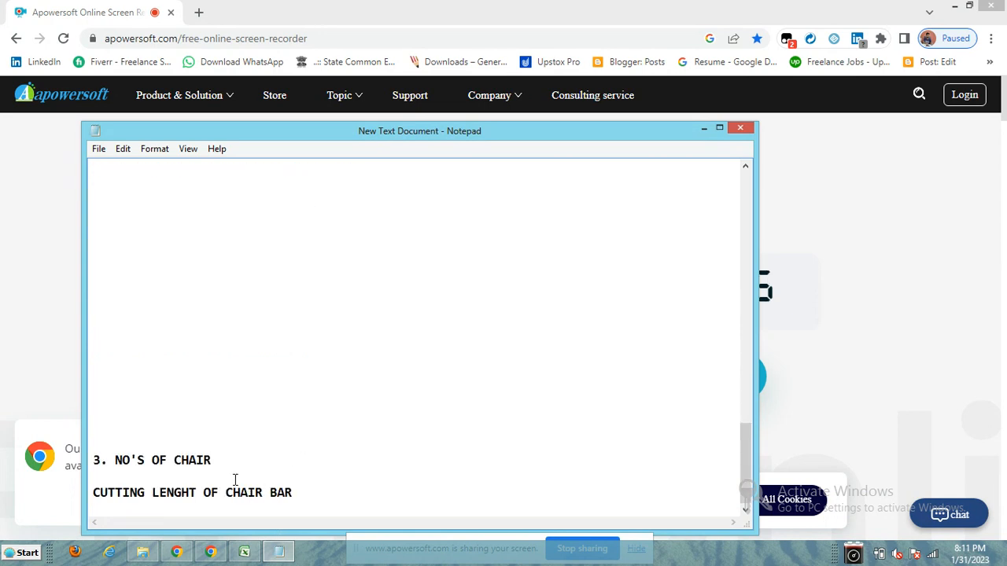
Return to the Excel workbook and examine the total quantity formula on the BBS STRAIGHT BAR sheet
{"action": "left_click", "coordinate": [246, 551]}
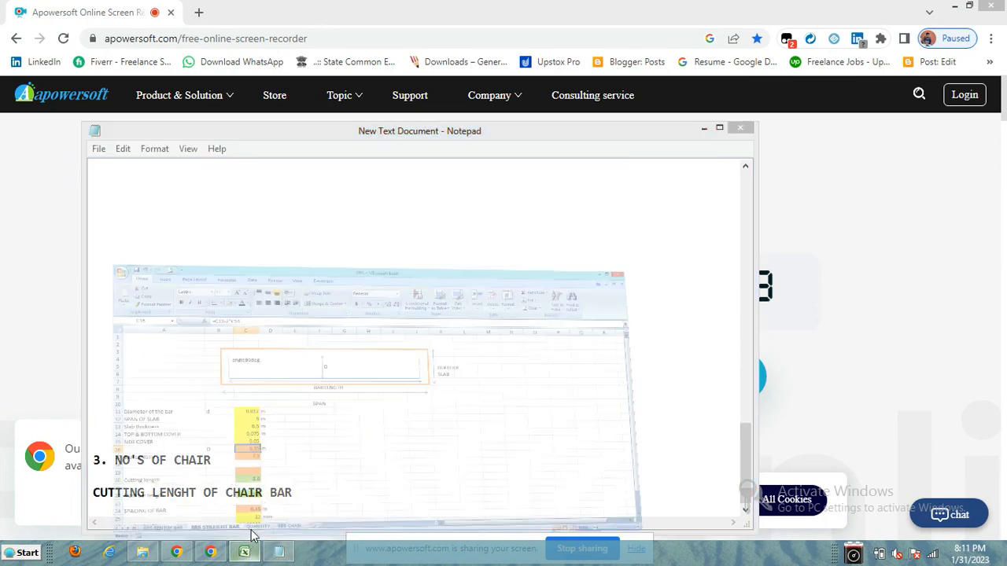
{"action": "left_click", "coordinate": [299, 368]}
{"action": "scroll", "coordinate": [309, 418], "scroll_direction": "down", "scroll_amount": 3}
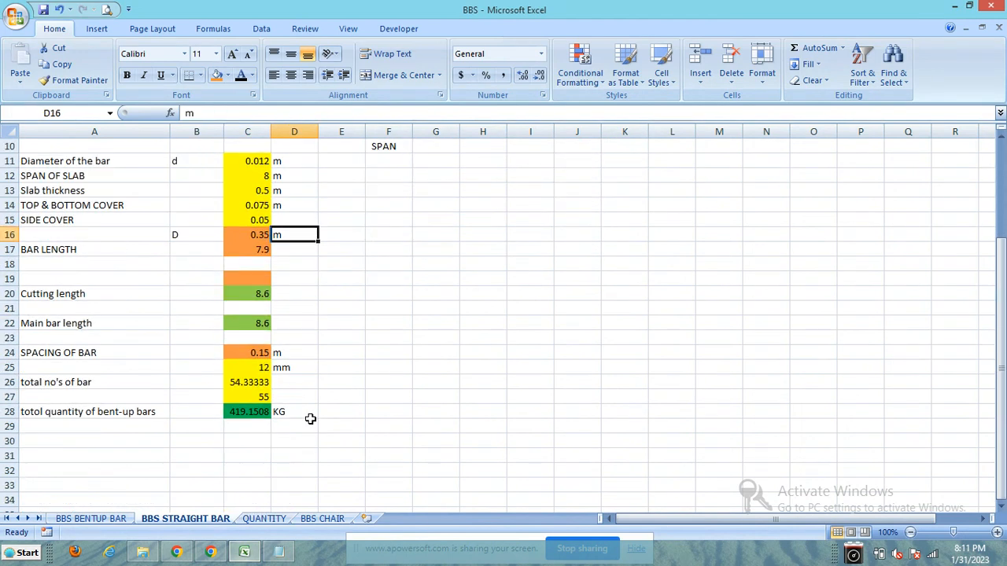
{"action": "left_click", "coordinate": [228, 411]}
{"action": "double_click", "coordinate": [227, 411]}
{"action": "left_click", "coordinate": [128, 412]}
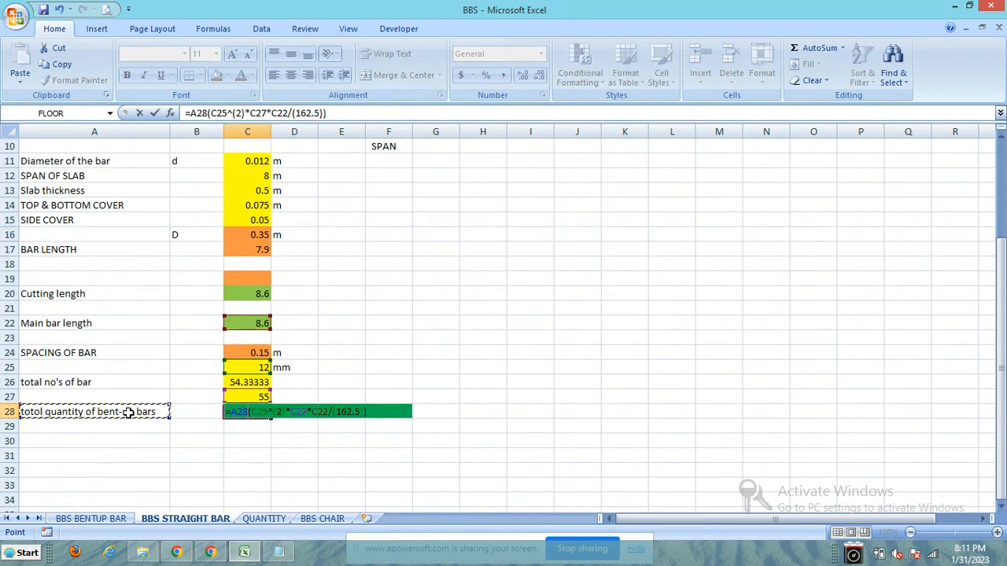
{"action": "key", "text": "BackSpace"}
{"action": "key", "text": "BackSpace"}
{"action": "key", "text": "BackSpace"}
{"action": "key", "text": "Return"}
{"action": "scroll", "coordinate": [228, 472], "scroll_direction": "up", "scroll_amount": 2}
Open the QUANTITY sheet and set the area of steel Ast to 1600 mm2
{"action": "left_click", "coordinate": [263, 518]}
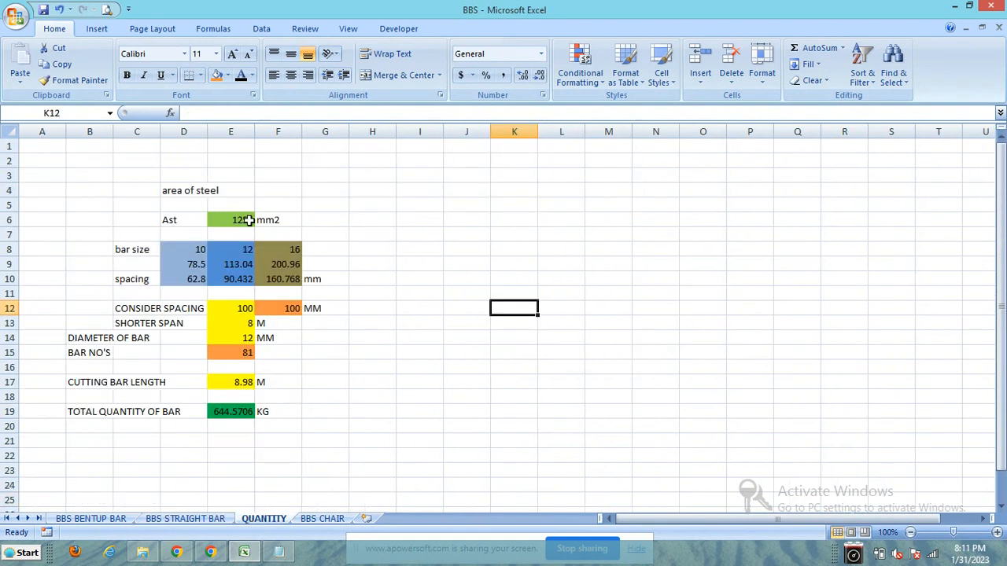
{"action": "left_click", "coordinate": [248, 220]}
{"action": "type", "text": "1"}
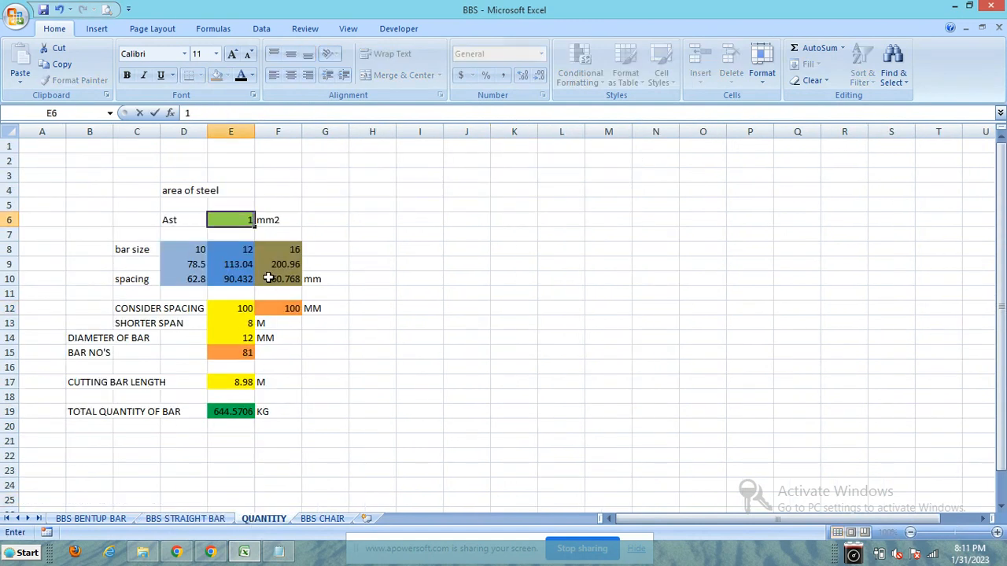
{"action": "key", "text": "Return"}
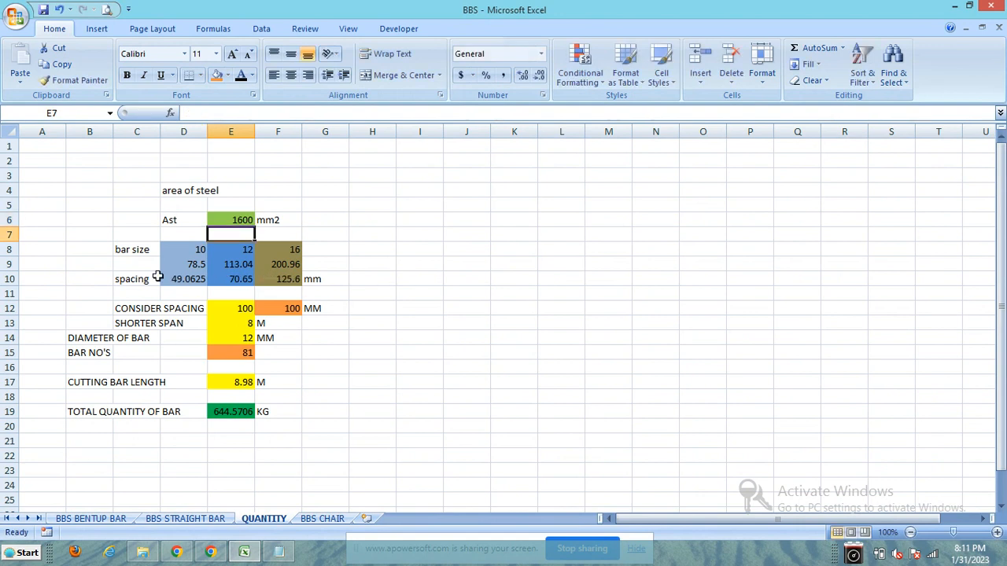
Set the diameter of bar on the QUANTITY sheet to 16 mm
{"action": "left_click", "coordinate": [243, 325]}
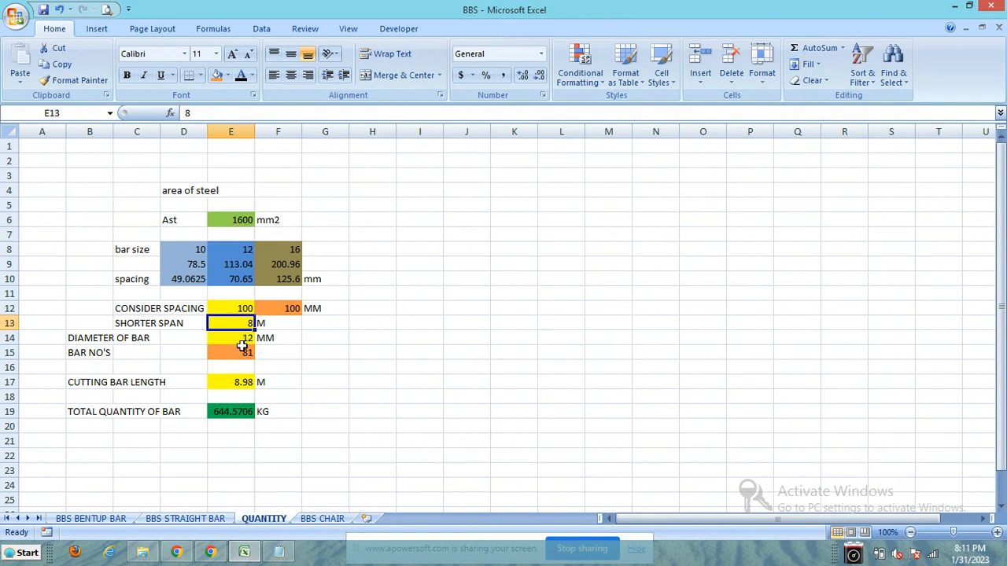
{"action": "left_click", "coordinate": [239, 339]}
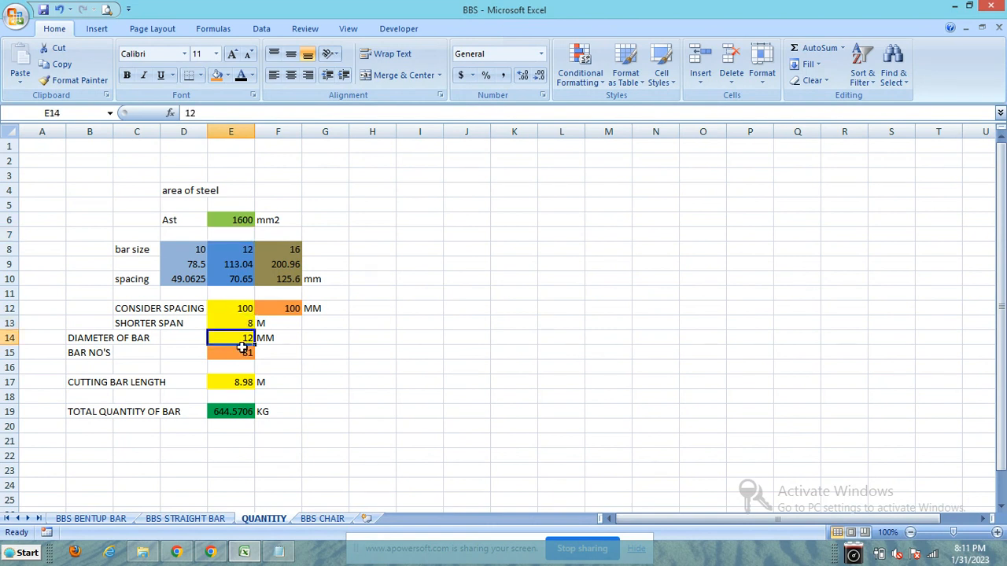
{"action": "double_click", "coordinate": [246, 338]}
{"action": "left_click_drag", "start_coordinate": [247, 338], "coordinate": [253, 338]}
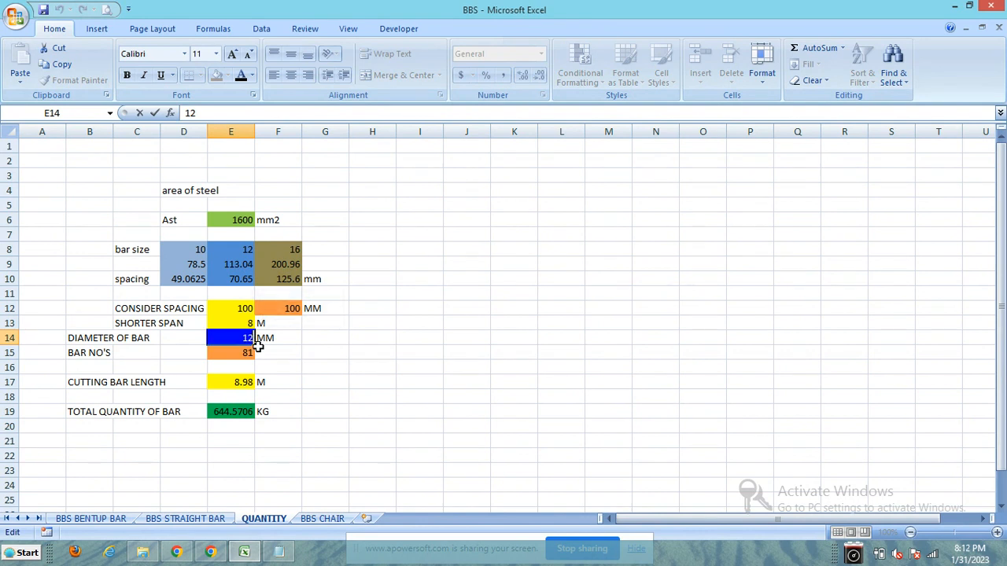
{"action": "type", "text": "16"}
{"action": "key", "text": "Return"}
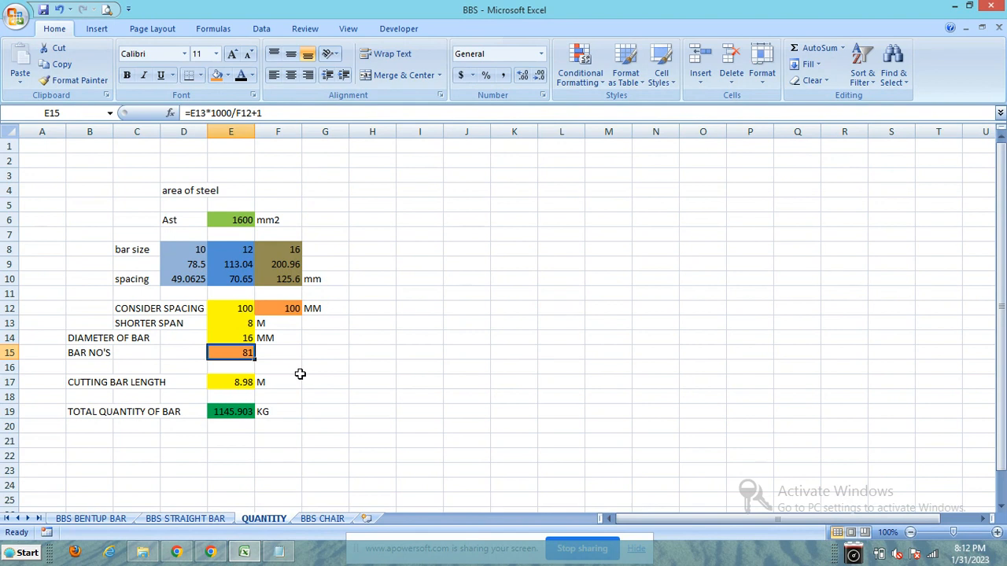
Examine the cutting bar length and the formula behind the total quantity of bar
{"action": "left_click", "coordinate": [229, 382]}
{"action": "double_click", "coordinate": [232, 413]}
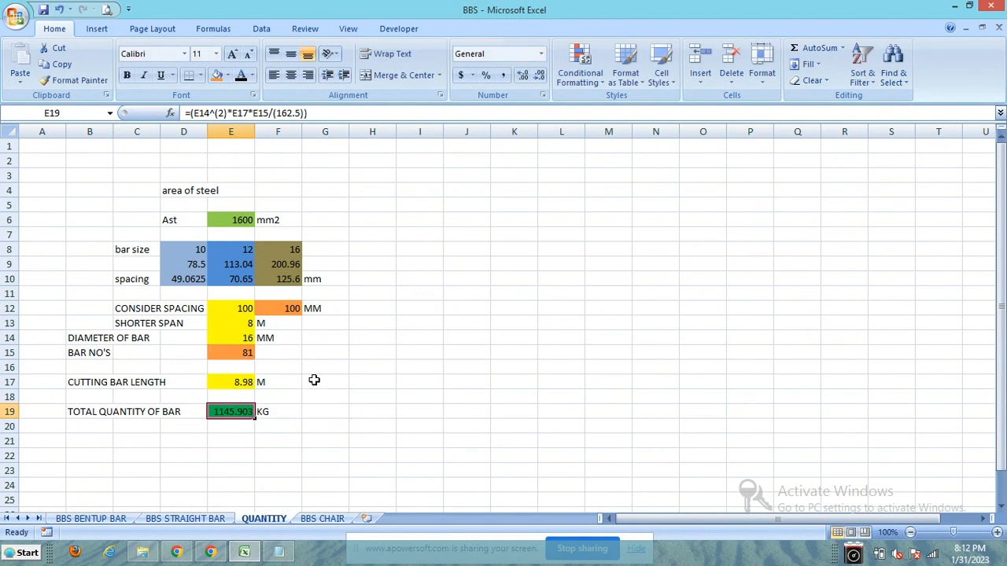
{"action": "left_click", "coordinate": [314, 381]}
Open the BBS CHAIR sheet and examine the footing inputs and the formulas for the chair's height, head and leg
{"action": "left_click", "coordinate": [323, 520]}
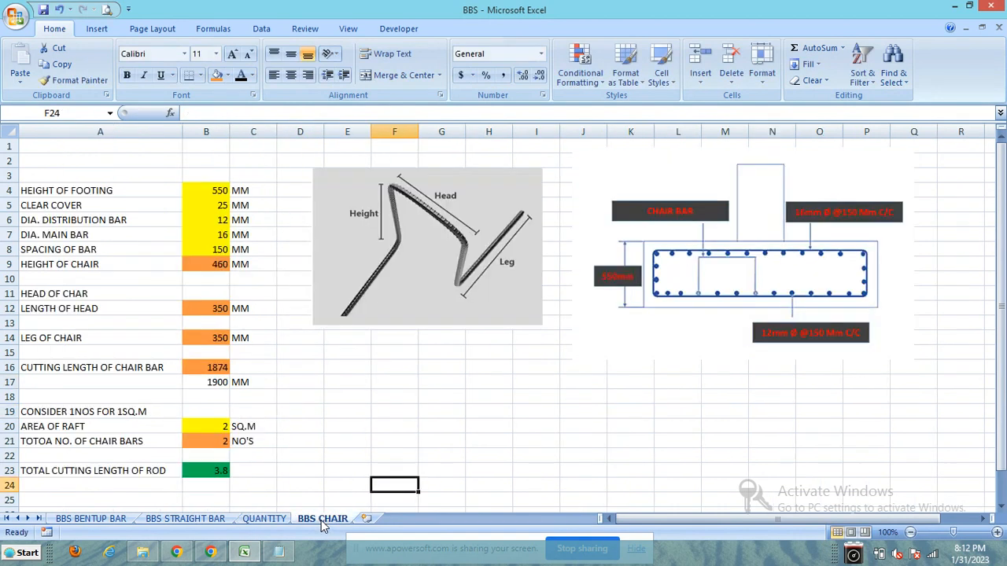
{"action": "left_click", "coordinate": [328, 385]}
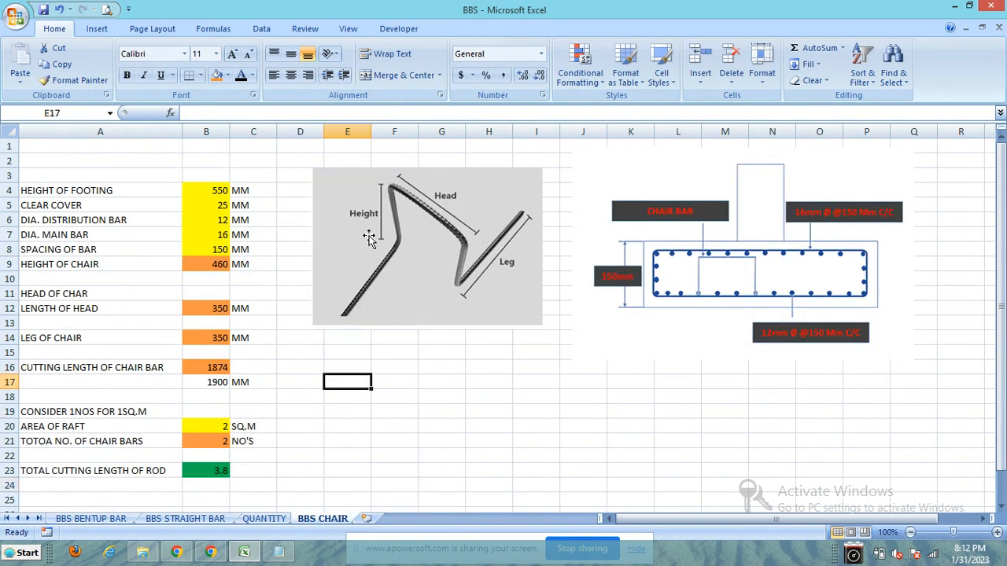
{"action": "double_click", "coordinate": [203, 194]}
{"action": "double_click", "coordinate": [211, 201]}
{"action": "left_click", "coordinate": [212, 219]}
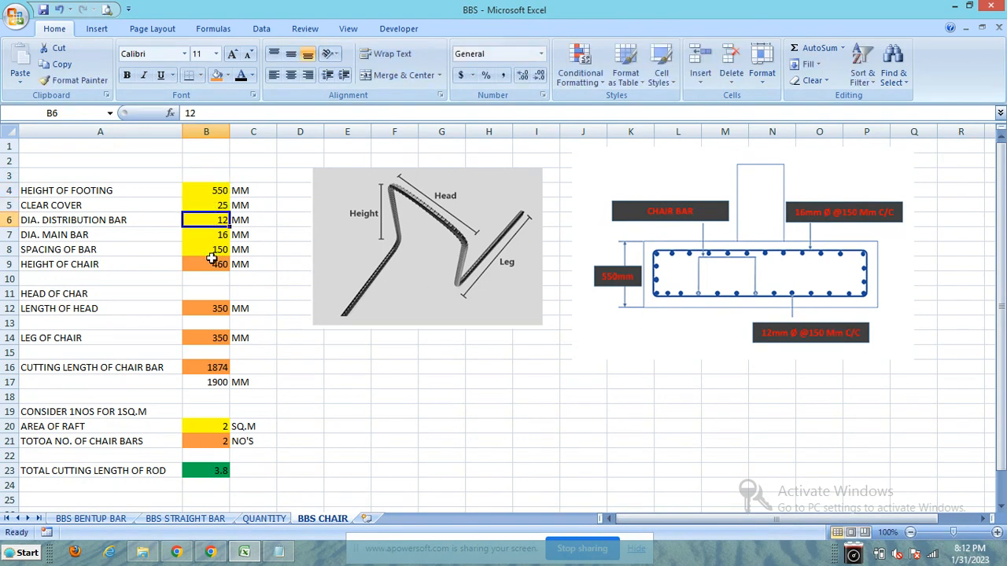
{"action": "double_click", "coordinate": [213, 263]}
{"action": "key", "text": "Escape"}
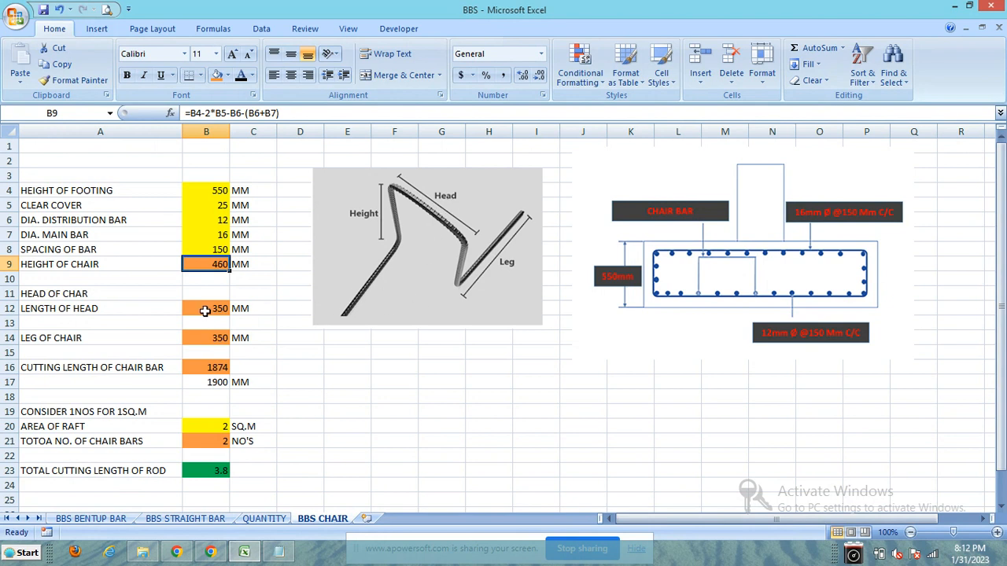
{"action": "left_click", "coordinate": [206, 308]}
{"action": "double_click", "coordinate": [207, 340]}
{"action": "key", "text": "Escape"}
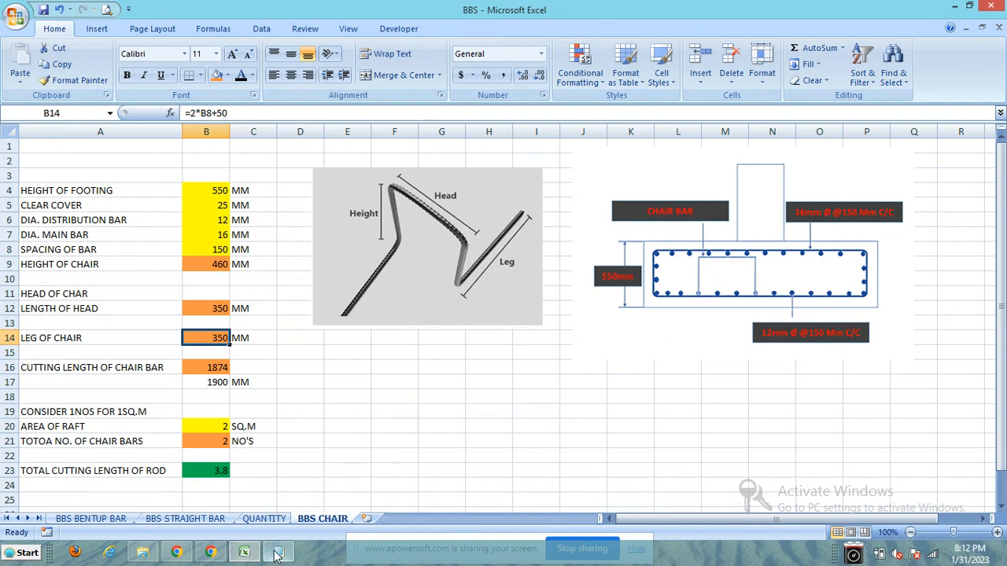
Switch to the Notepad notes and add "THANKS FOR WATCHING MY VIDEO PLEASE LIKE SHARE AND SUBSCRIBE MY CHANN" well below the chair section
{"action": "mouse_move", "coordinate": [278, 552]}
{"action": "left_click", "coordinate": [306, 464]}
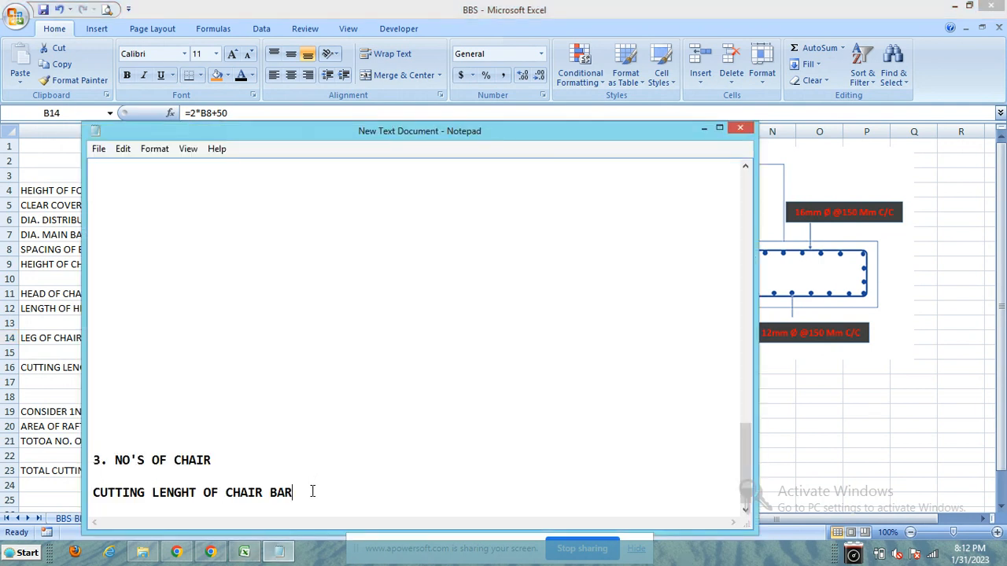
{"action": "key", "text": "Return"}
{"action": "key", "text": "Return"}
{"action": "key", "text": "Return"}
{"action": "key", "text": "Return"}
{"action": "key", "text": "Return"}
{"action": "key", "text": "Return"}
{"action": "key", "text": "Return"}
{"action": "key", "text": "Return"}
{"action": "key", "text": "Return"}
{"action": "key", "text": "Return"}
{"action": "key", "text": "Return"}
{"action": "key", "text": "Return"}
{"action": "key", "text": "Return"}
{"action": "key", "text": "Return"}
{"action": "key", "text": "Return"}
{"action": "key", "text": "Return"}
{"action": "key", "text": "Return"}
{"action": "key", "text": "Return"}
{"action": "key", "text": "Return"}
{"action": "key", "text": "Return"}
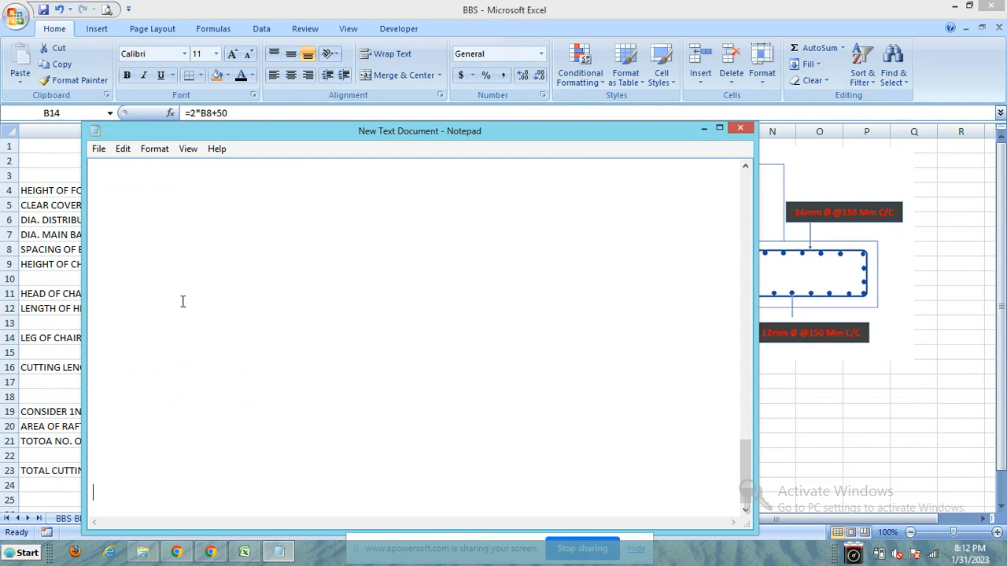
{"action": "type", "text": "THANKS FOR WAT"}
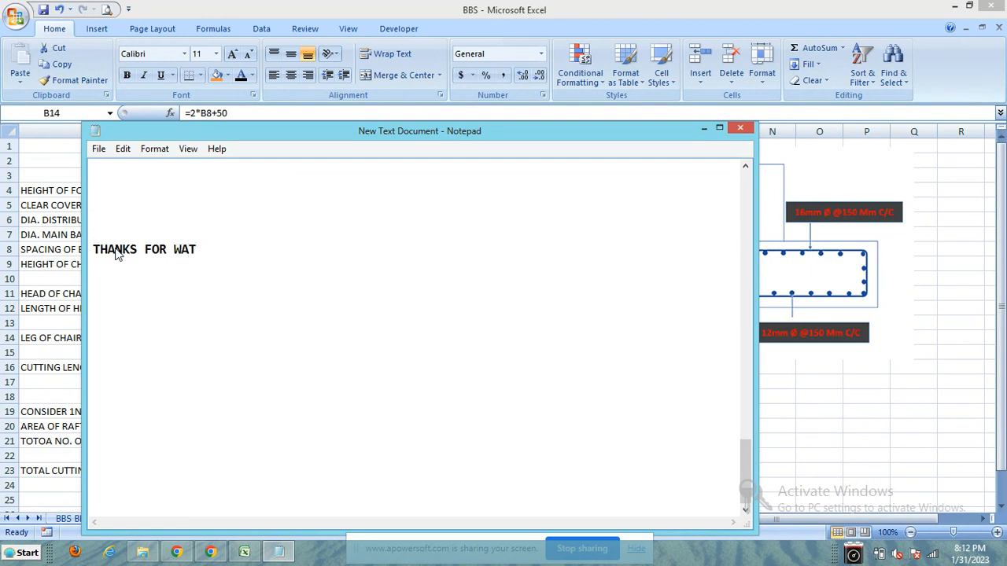
{"action": "type", "text": "HCHING MY VIDEO"}
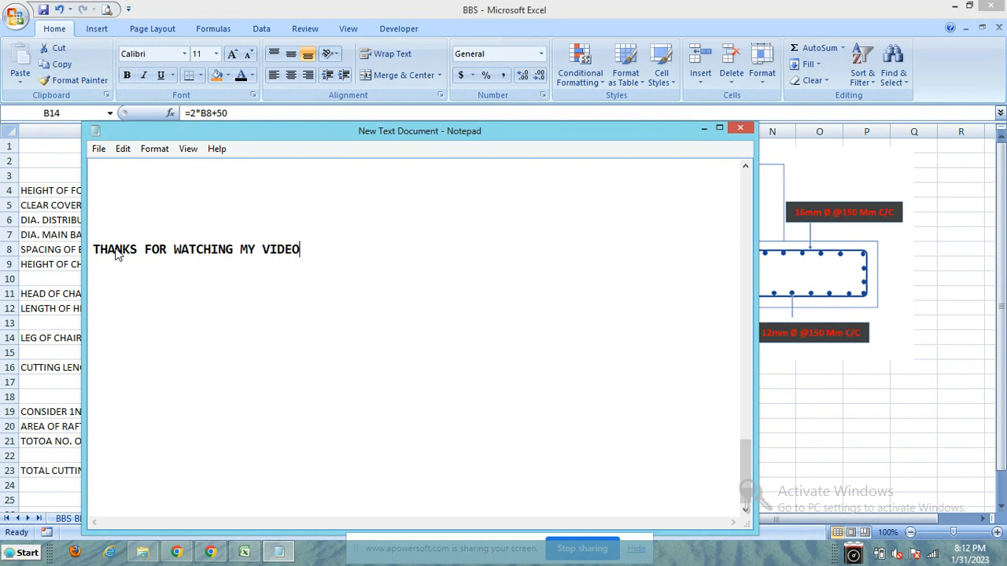
{"action": "type", "text": " PLEASE LIKE SHARE AND SUB"}
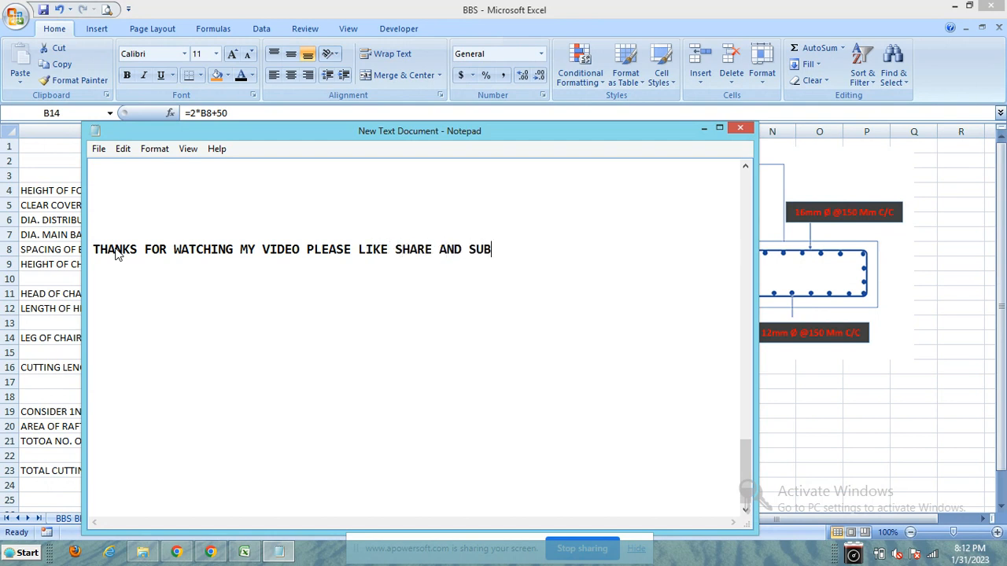
{"action": "type", "text": "SCRIBE MY CHANN"}
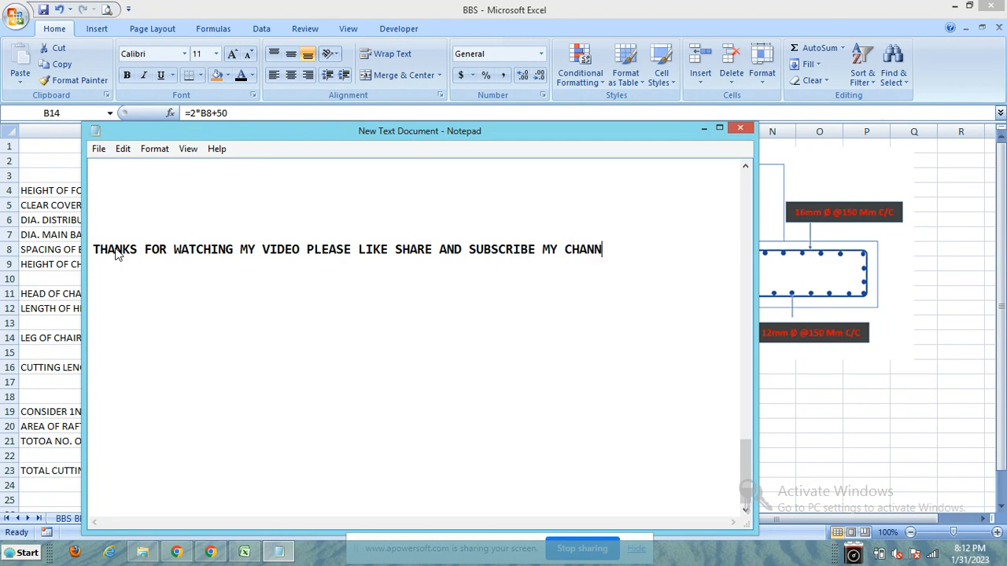